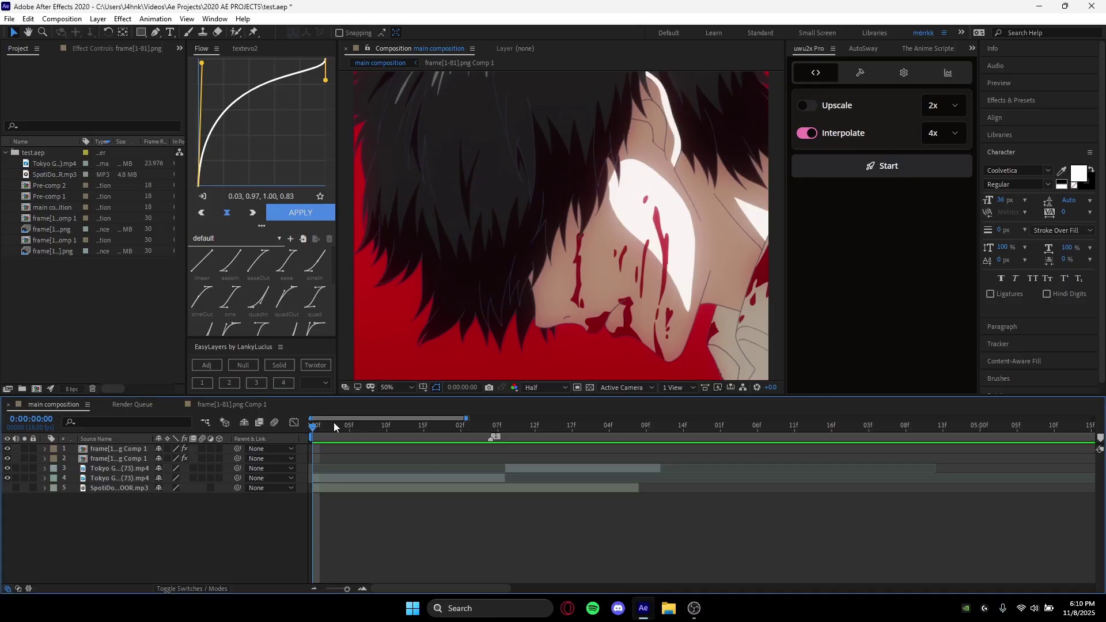
Step: Preview the composition, close the frame[1-81].png Comp 1 timeline, and scrub to the white-hair frame at 1:07
key(space)
key(space)
click(176, 404)
drag(346, 427, 195, 475)
scroll(521, 476, down, 3)
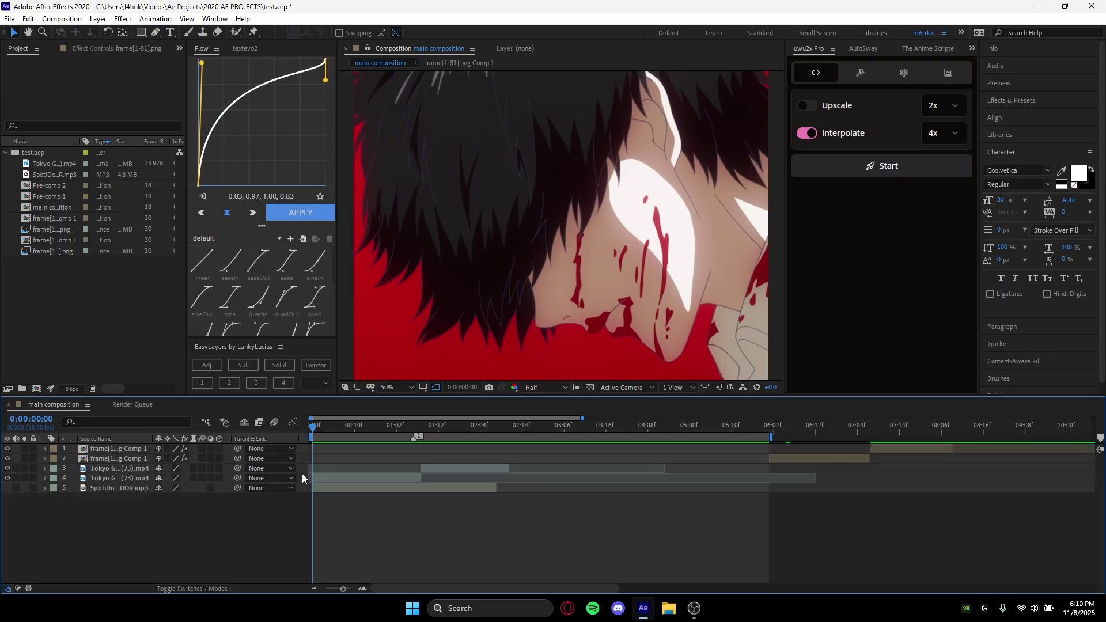
click(350, 467)
key(space)
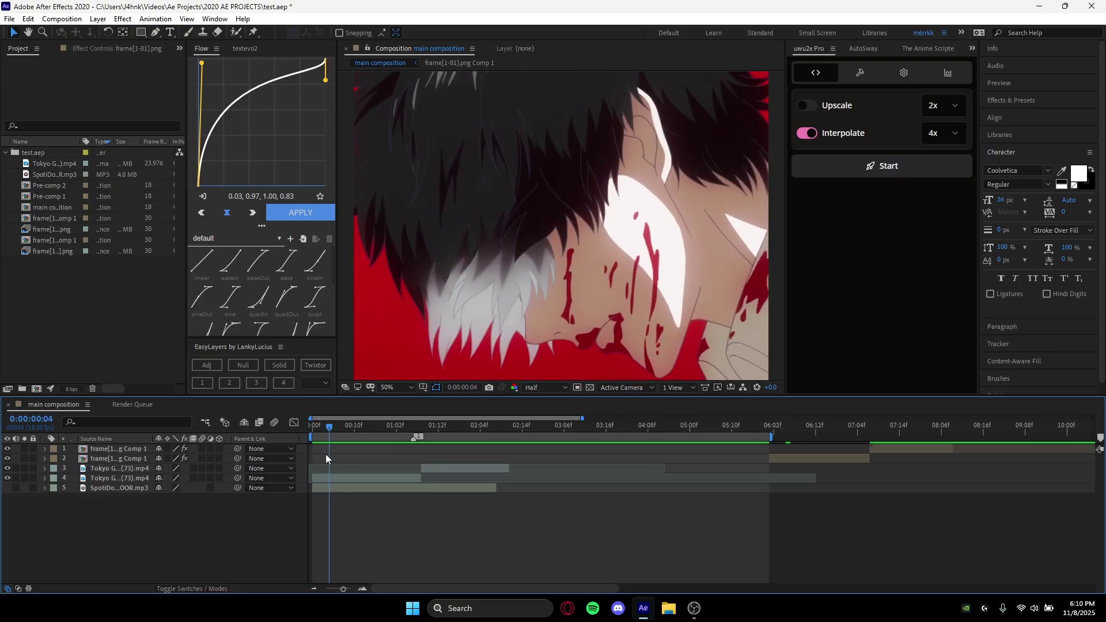
mouse_move(442, 464)
mouse_down()
mouse_move(467, 459)
mouse_move(458, 458)
mouse_up()
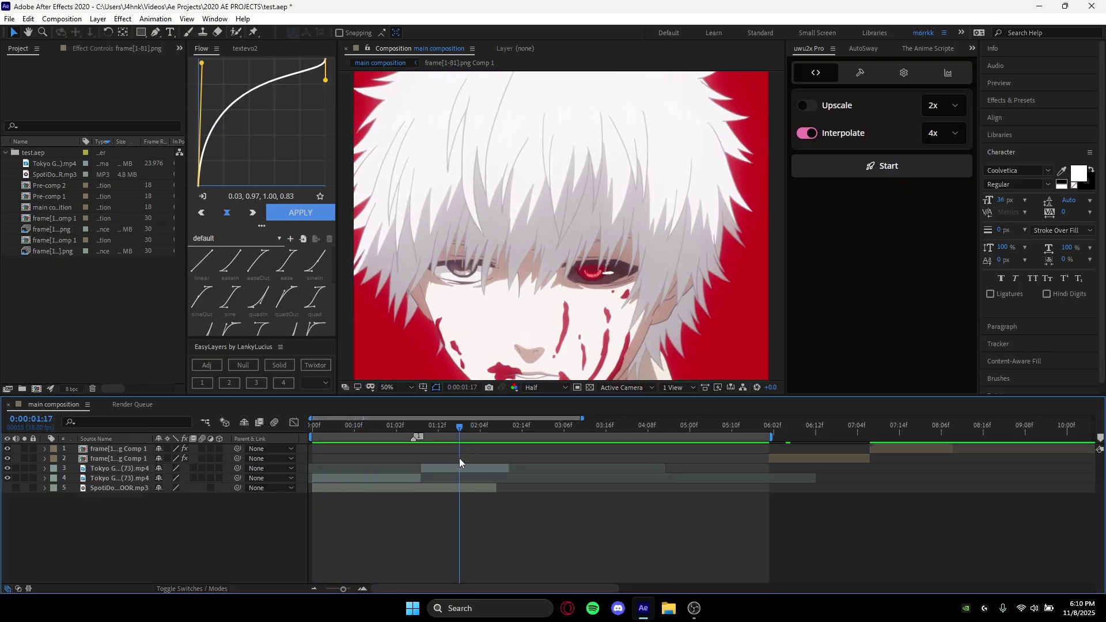
key(Page_Down)
key(Page_Down)
key(Page_Down)
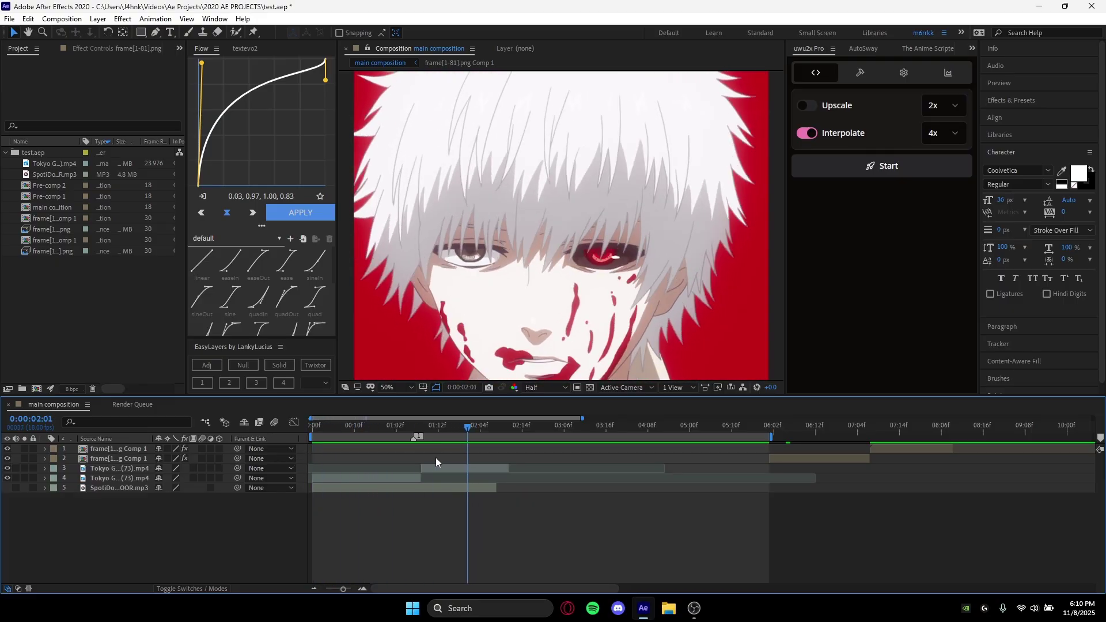
key(Page_Up)
key(Page_Down)
key(Page_Up)
key(Page_Down)
key(Page_Up)
key(Page_Down)
key(Page_Up)
key(Page_Down)
key(Page_Up)
key(Page_Down)
key(Page_Up)
drag(461, 426, 296, 434)
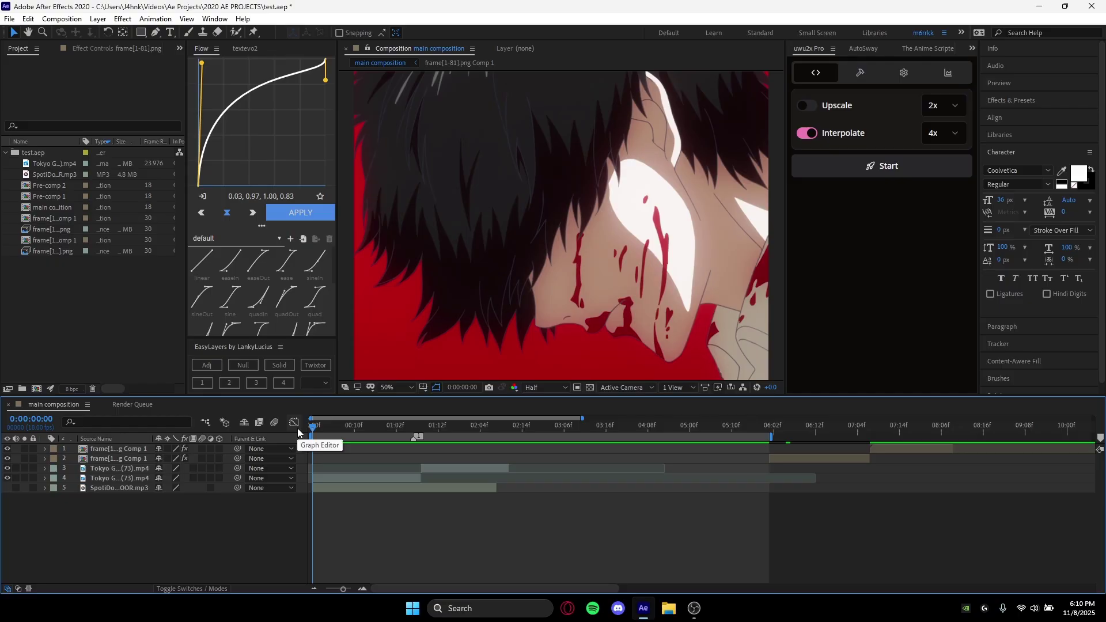
key(space)
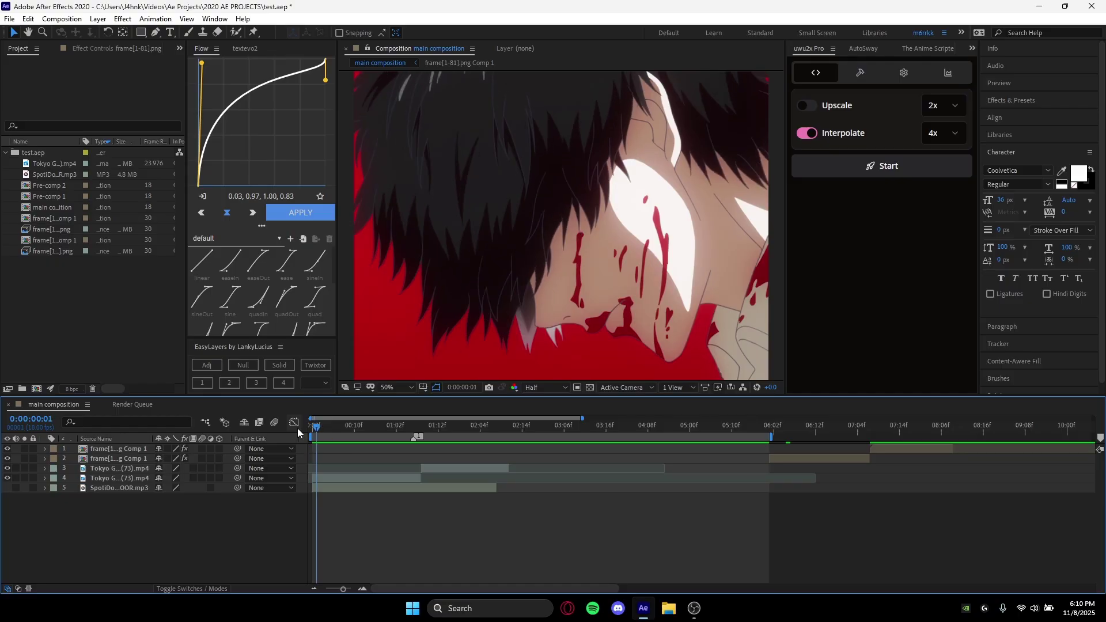
key(space)
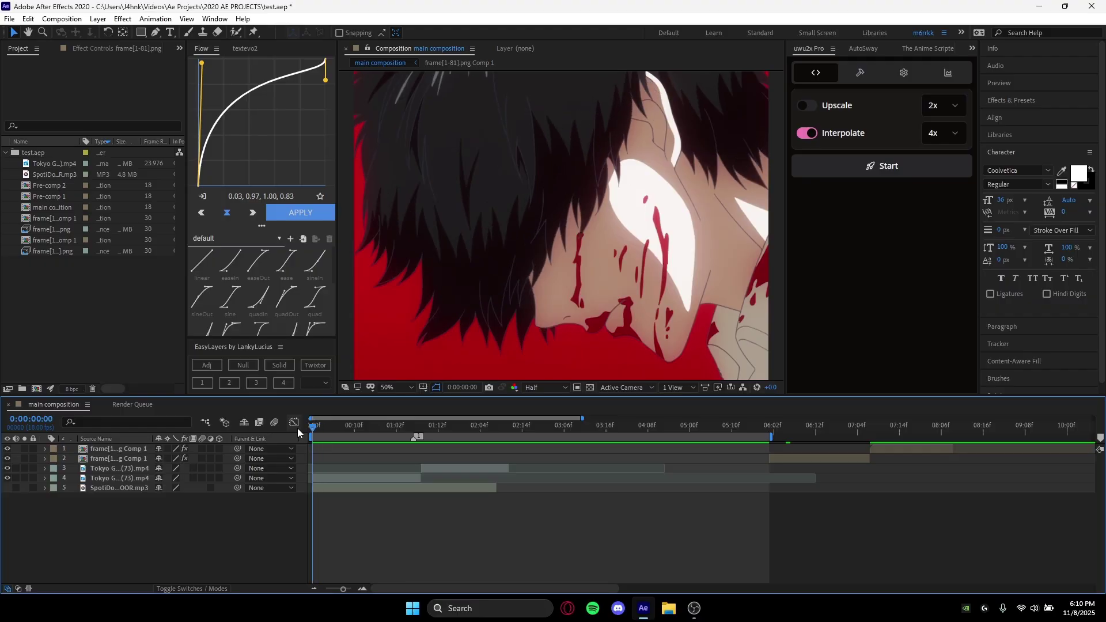
Step: Select the Tokyo Ghoul clip on layer 4 and make the first two frame-by-frame splits
click(382, 479)
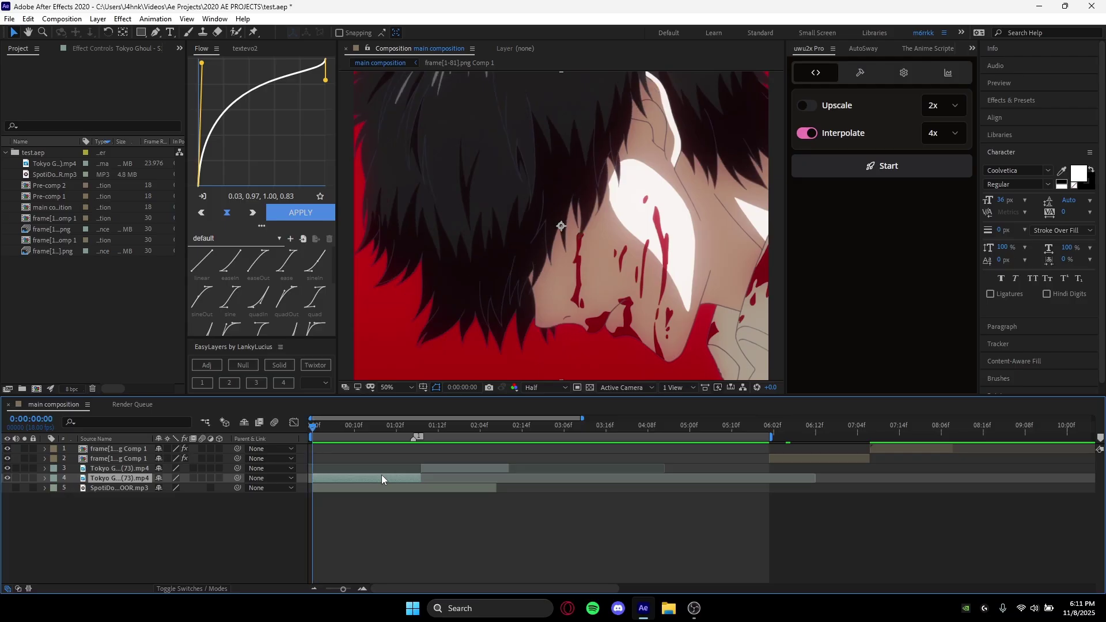
key(Page_Down)
key(ctrl+shift+d)
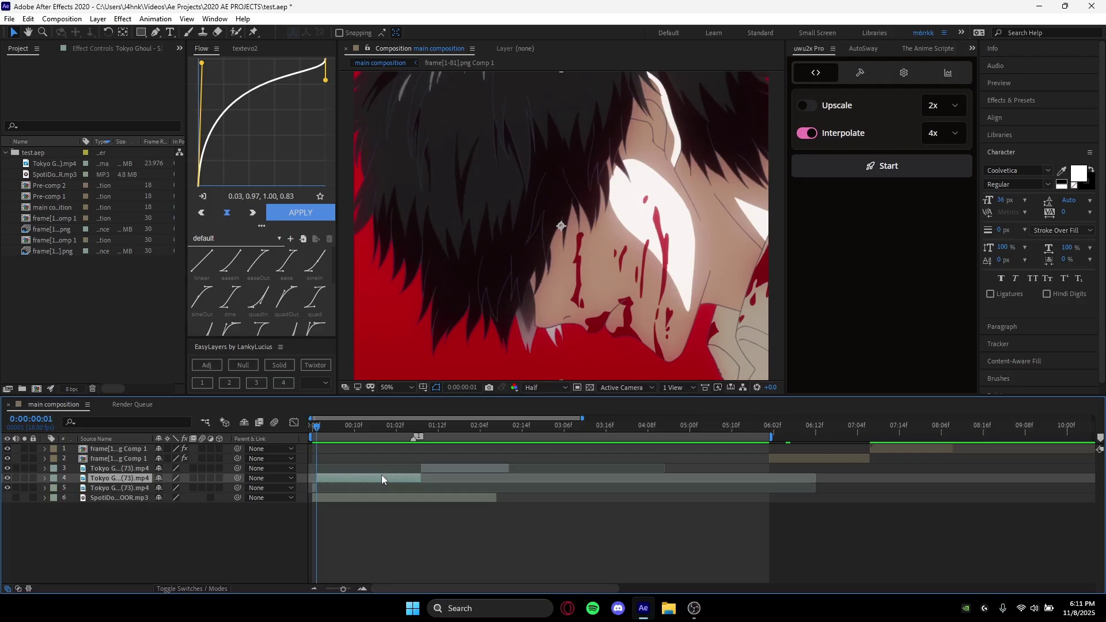
key(Page_Down)
key(Page_Down)
key(ctrl+shift+d)
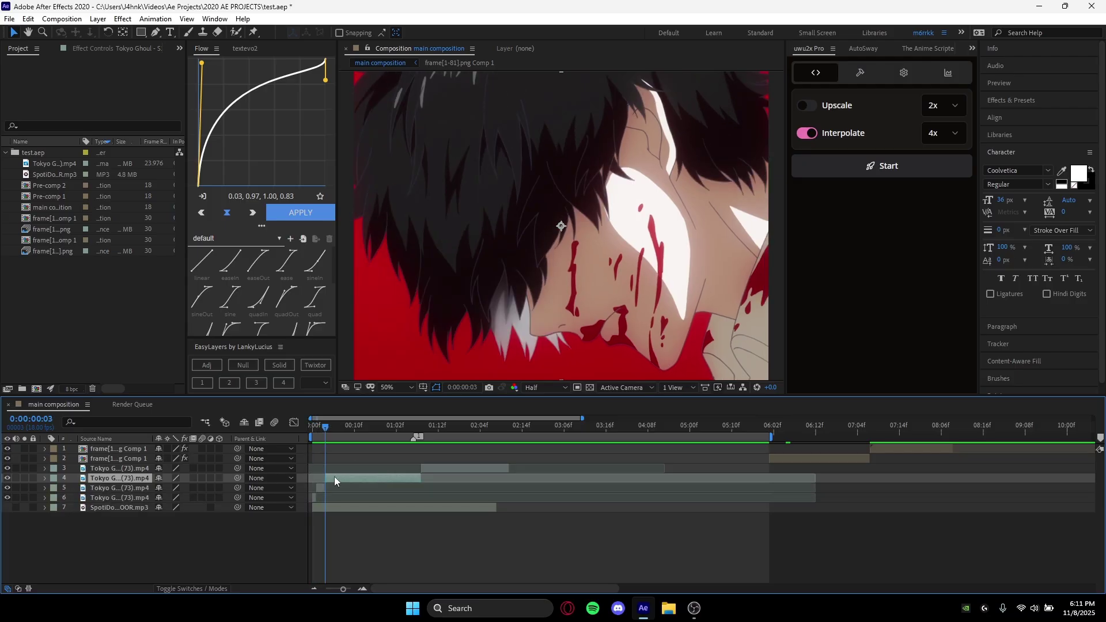
Step: Zoom to individual frames and keep splitting the clip every frame up to 1:06
key(equal)
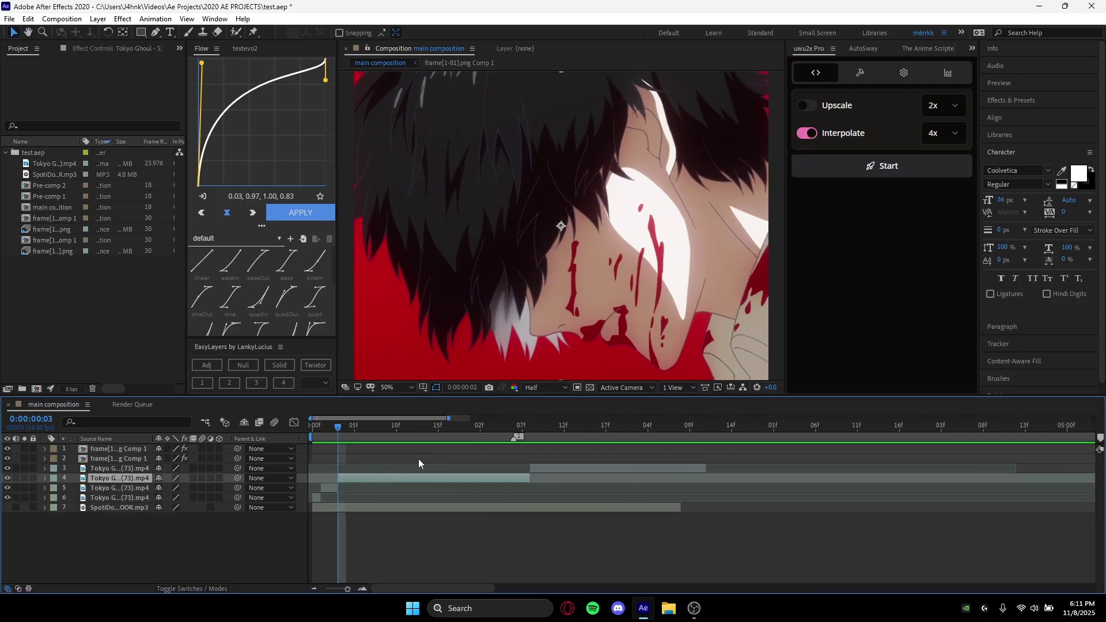
key(Page_Up)
key(Page_Down)
key(Page_Down)
key(ctrl+shift+d)
key(Page_Down)
key(Page_Down)
key(ctrl+shift+d)
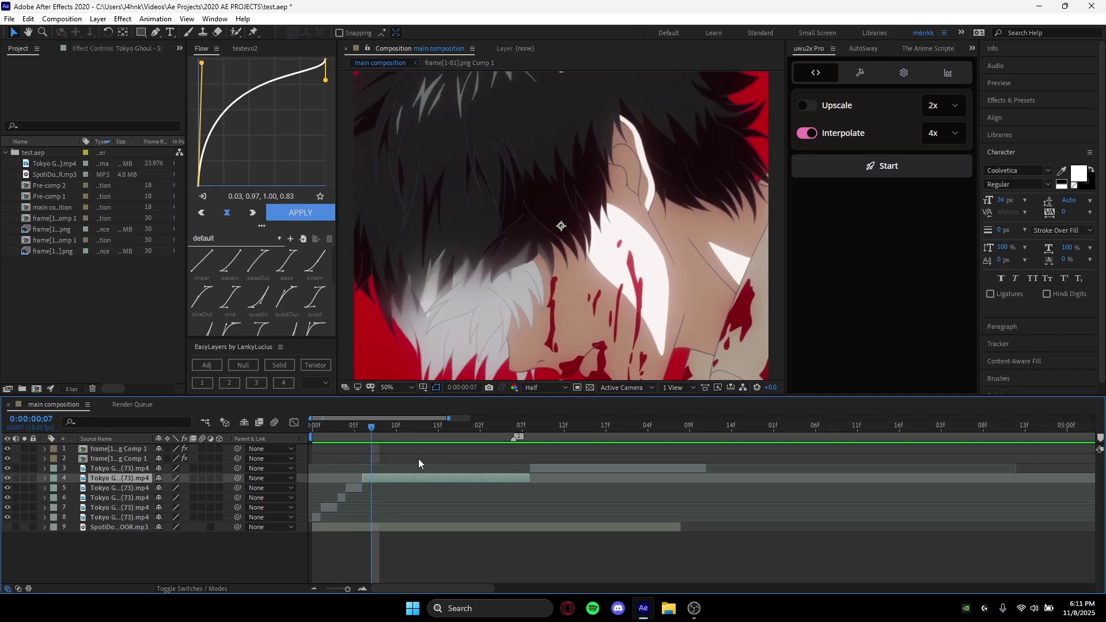
key(Page_Down)
key(ctrl+shift+d)
key(Page_Down)
key(Page_Down)
key(ctrl+shift+d)
key(Page_Down)
key(ctrl+shift+d)
key(Page_Down)
key(Page_Down)
key(ctrl+shift+d)
key(Page_Down)
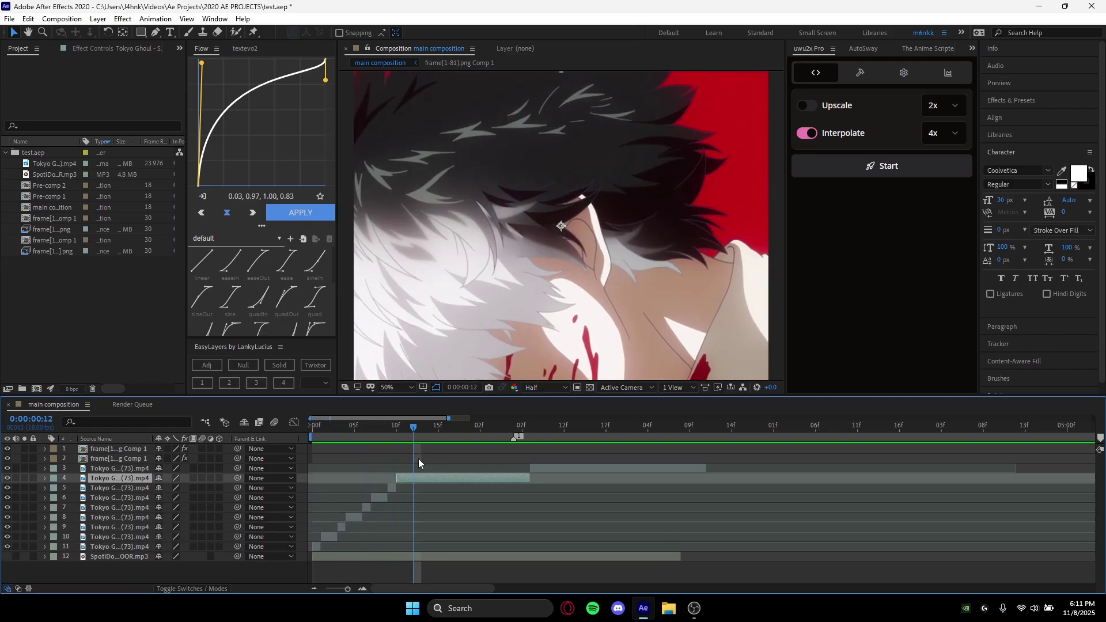
key(ctrl+shift+d)
key(Page_Down)
key(Page_Down)
key(ctrl+shift+d)
key(Page_Down)
key(ctrl+shift+d)
key(Page_Down)
key(Page_Down)
key(ctrl+shift+d)
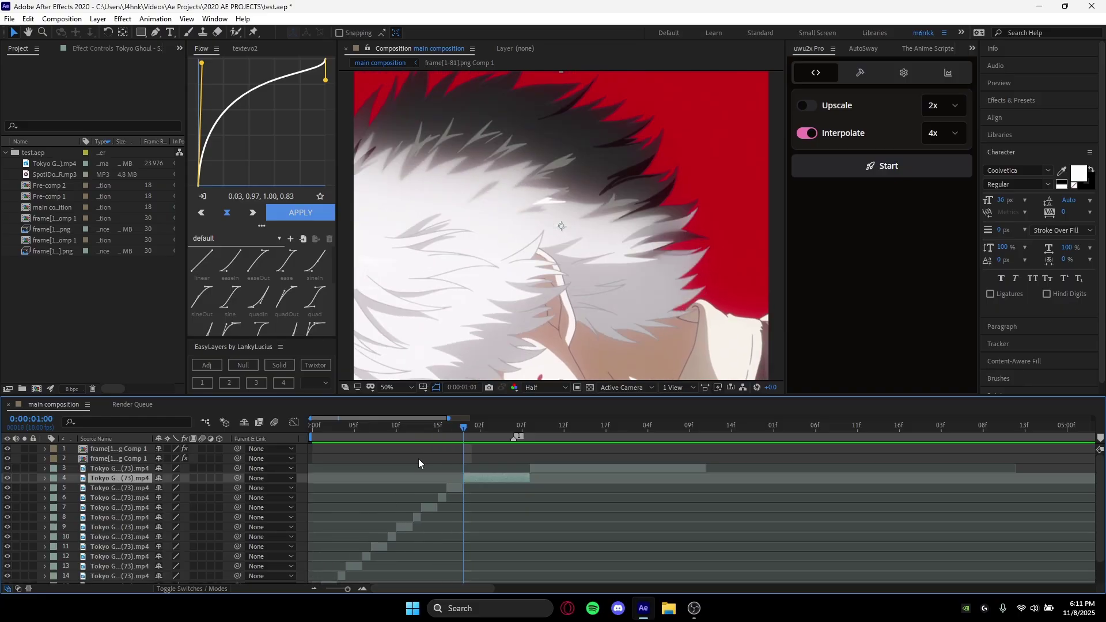
key(Page_Down)
key(ctrl+shift+d)
key(Page_Down)
key(Page_Down)
key(ctrl+shift+d)
key(Page_Down)
key(ctrl+shift+d)
key(Page_Down)
key(Page_Down)
key(ctrl+shift+d)
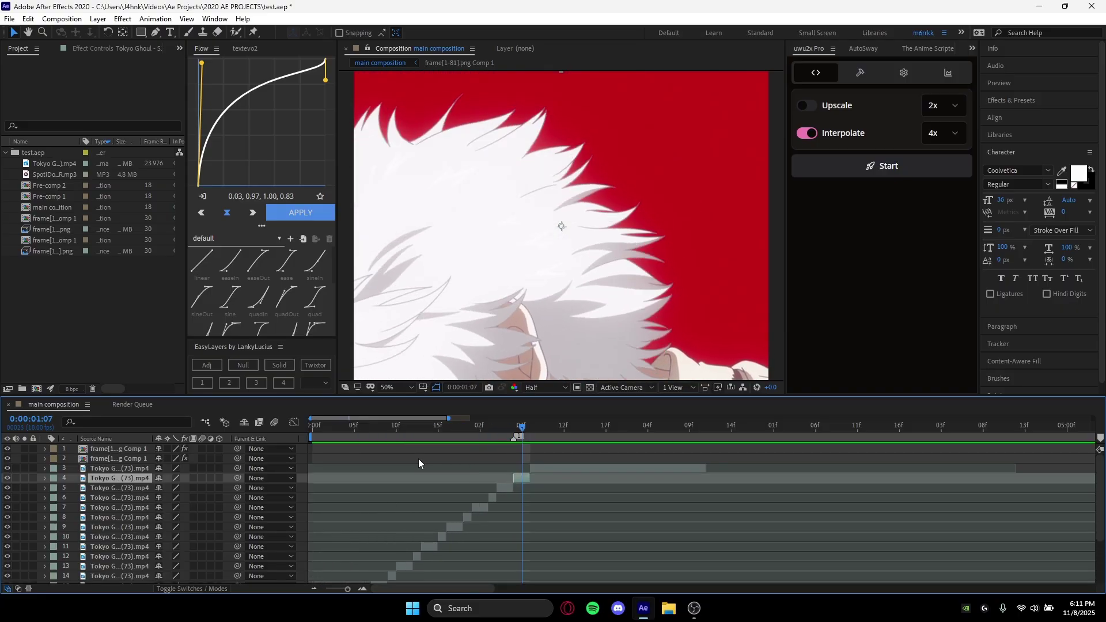
key(Page_Down)
key(Page_Down)
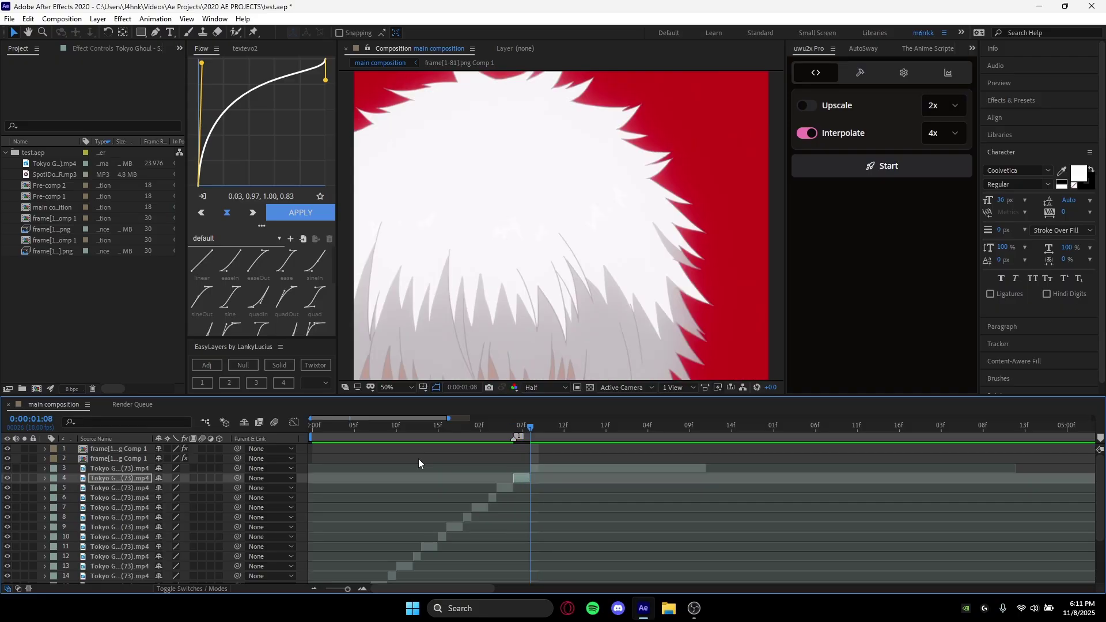
Step: Deselect the pieces, review the stacked layers and return to the composition start
click(582, 516)
scroll(471, 465, down, 5)
scroll(338, 490, down, 2)
scroll(338, 490, down, 1)
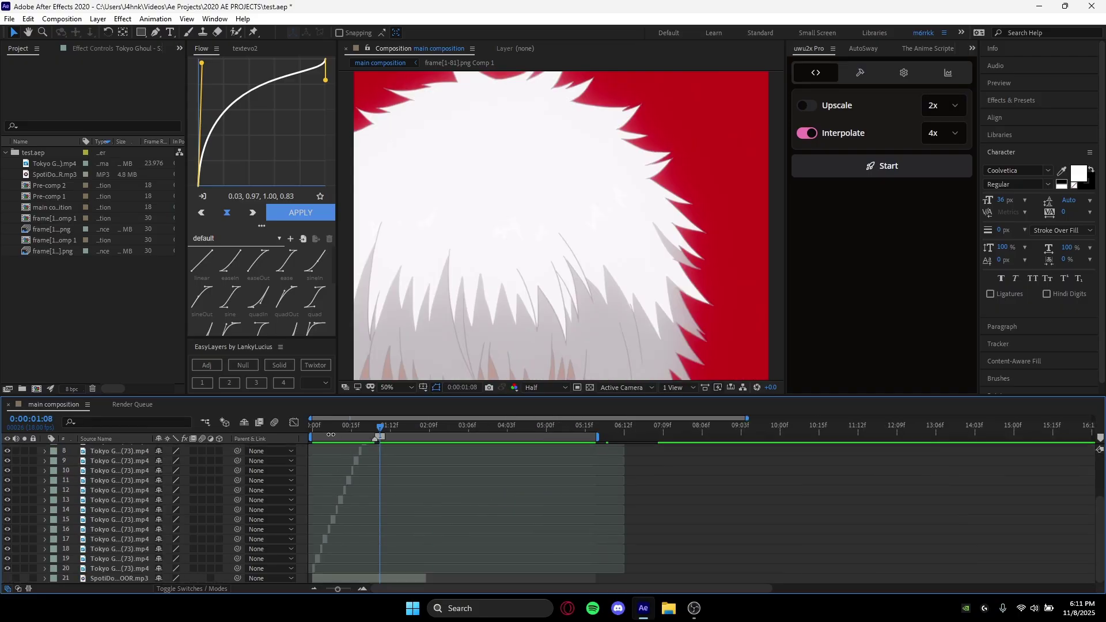
drag(313, 430, 351, 437)
scroll(354, 482, up, 6)
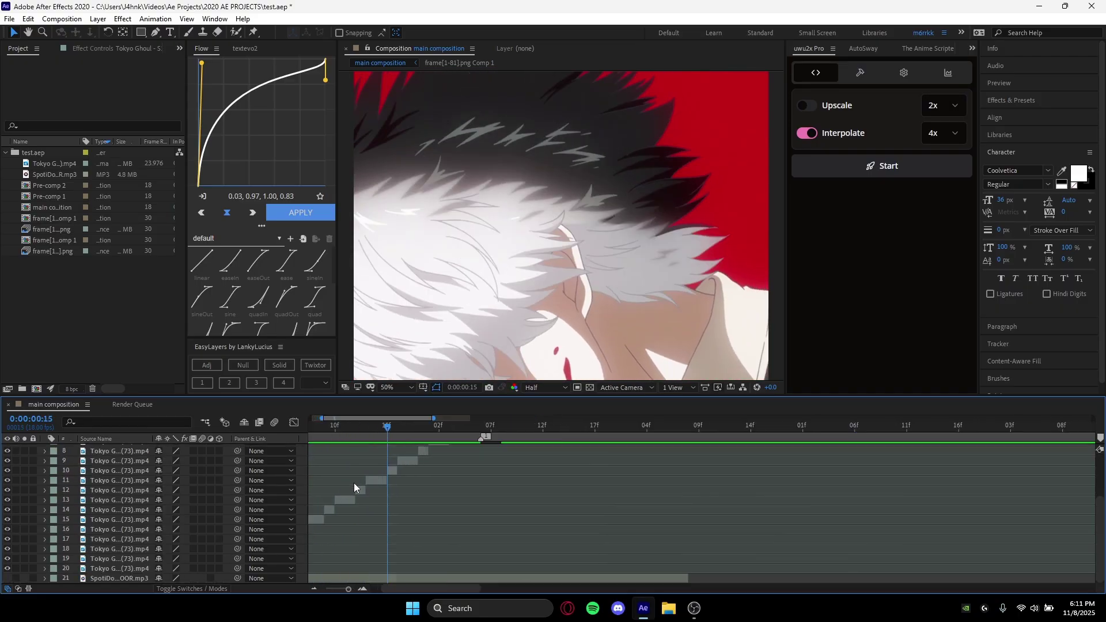
click(309, 438)
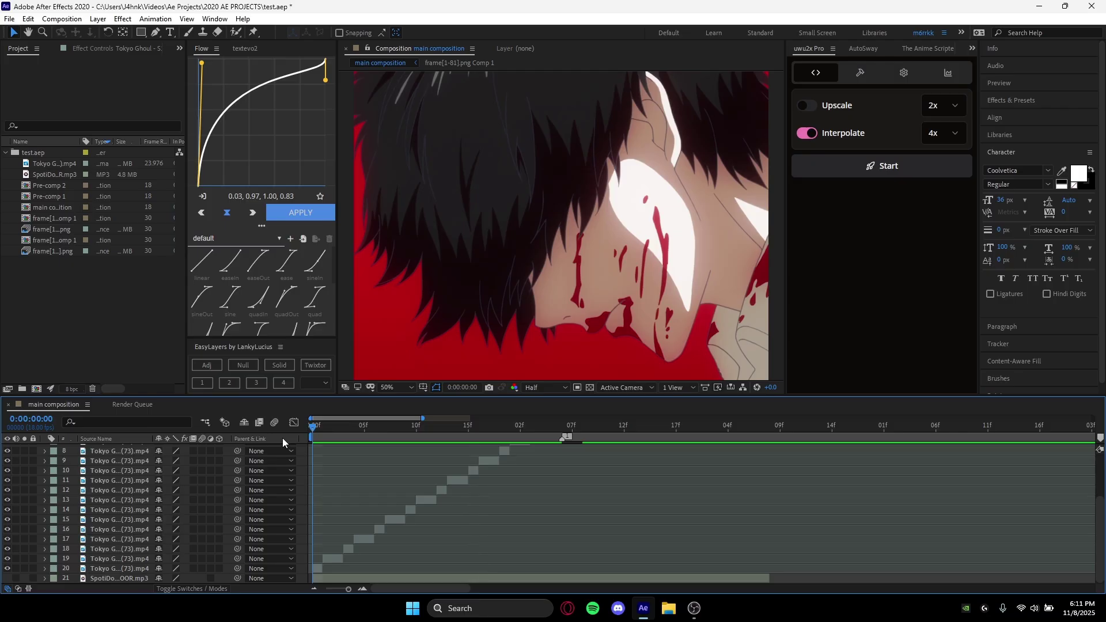
Step: Select clip pieces on layers 4–20 and trim their out-points shorter
key(space)
click(317, 567)
scroll(530, 469, up, 3)
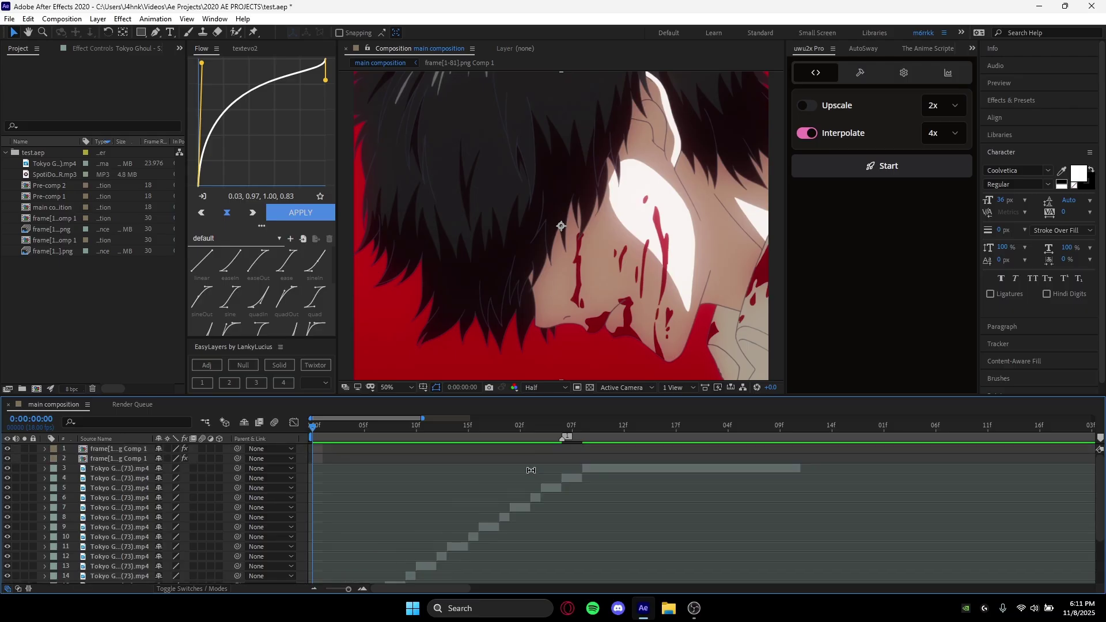
shift+click(575, 478)
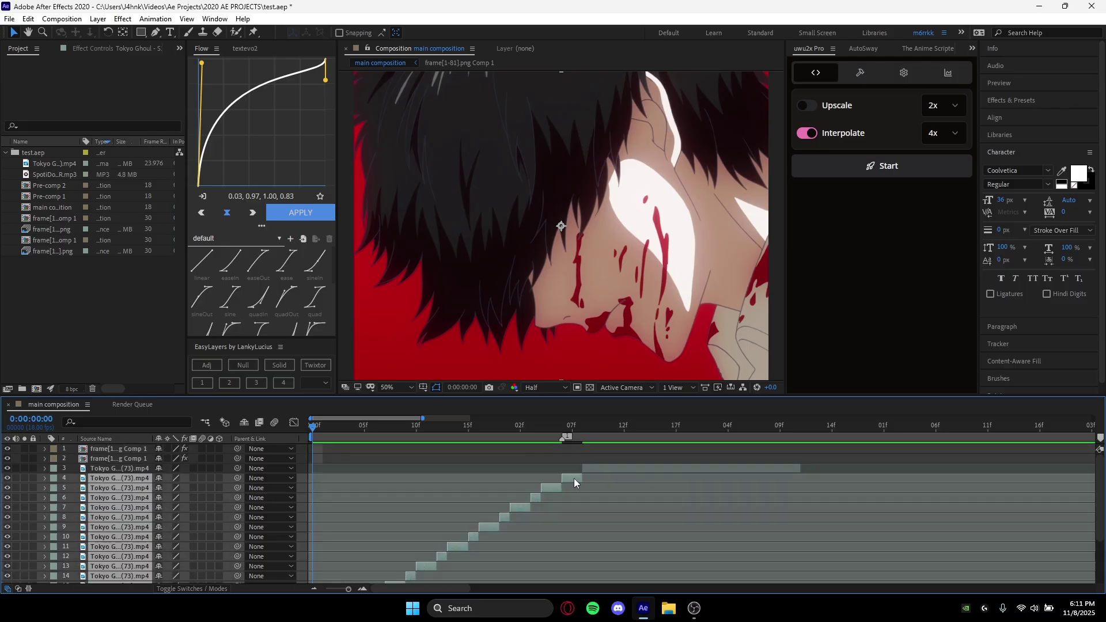
drag(584, 478, 573, 478)
Step: Sequence the selected pieces end to end with Keyframe Assistant > Sequence Layers
right_click(510, 505)
mouse_move(576, 355)
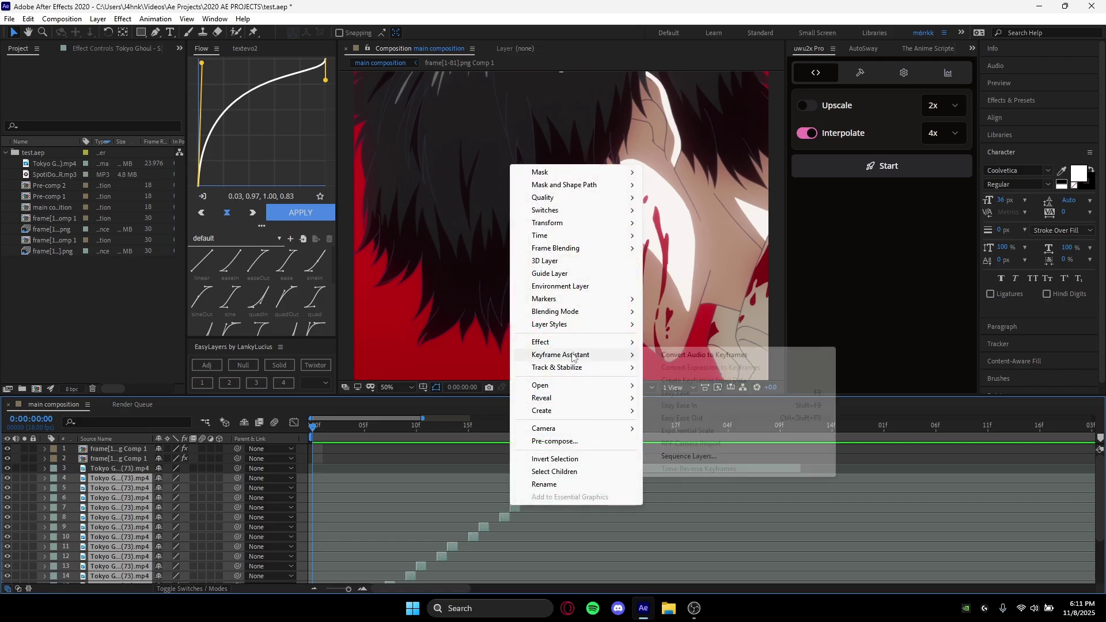
click(717, 457)
click(572, 334)
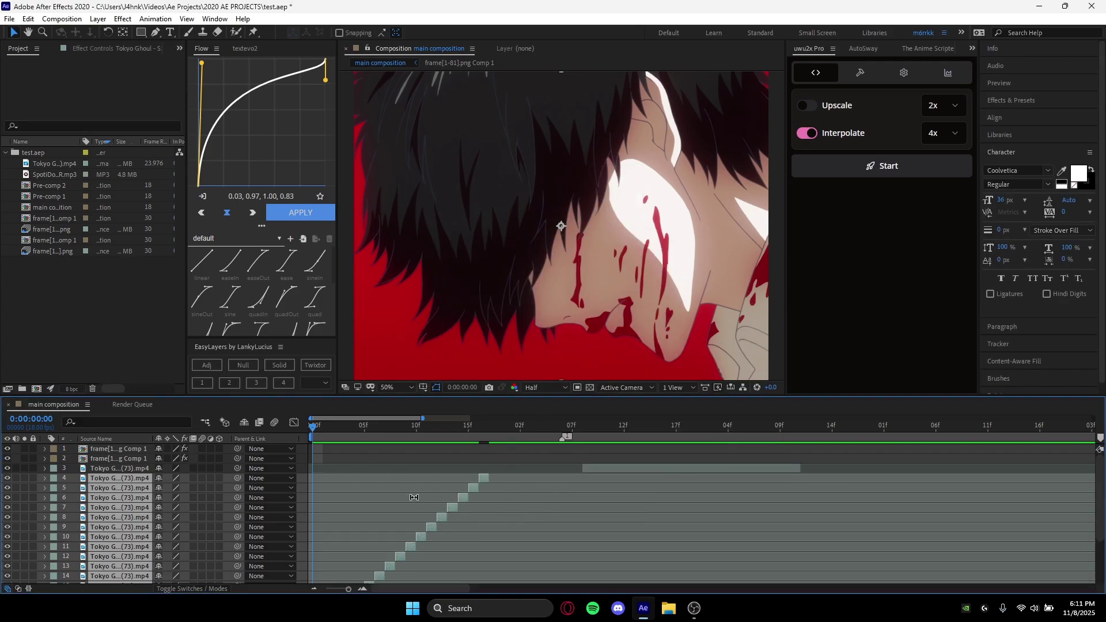
Step: Pre-compose the sequenced pieces into Pre-comp 3
key(ctrl+shift+c)
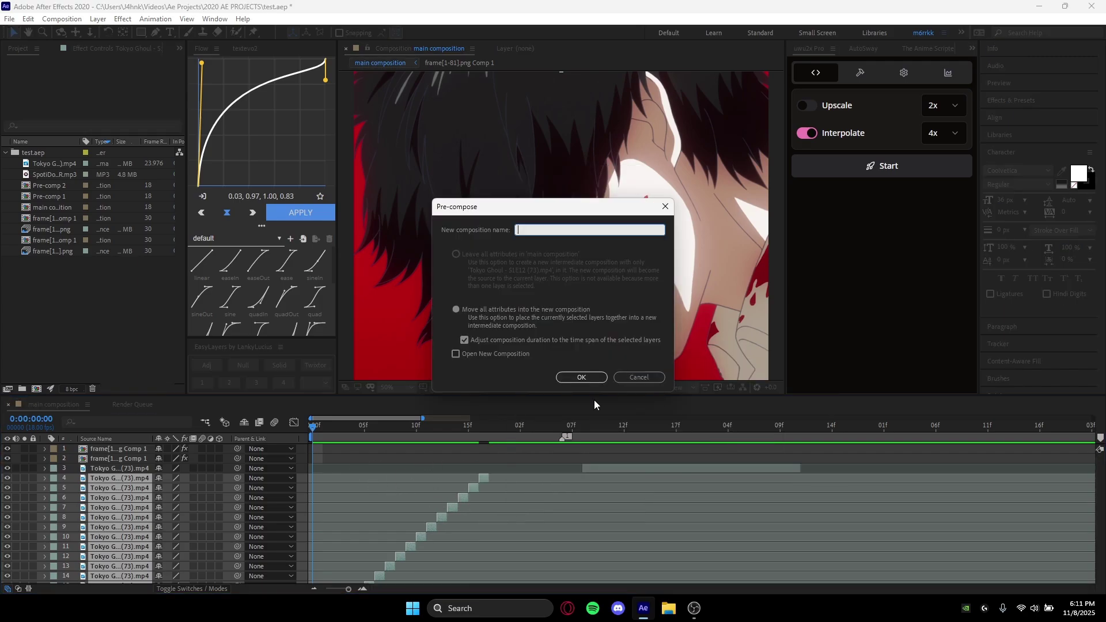
click(629, 377)
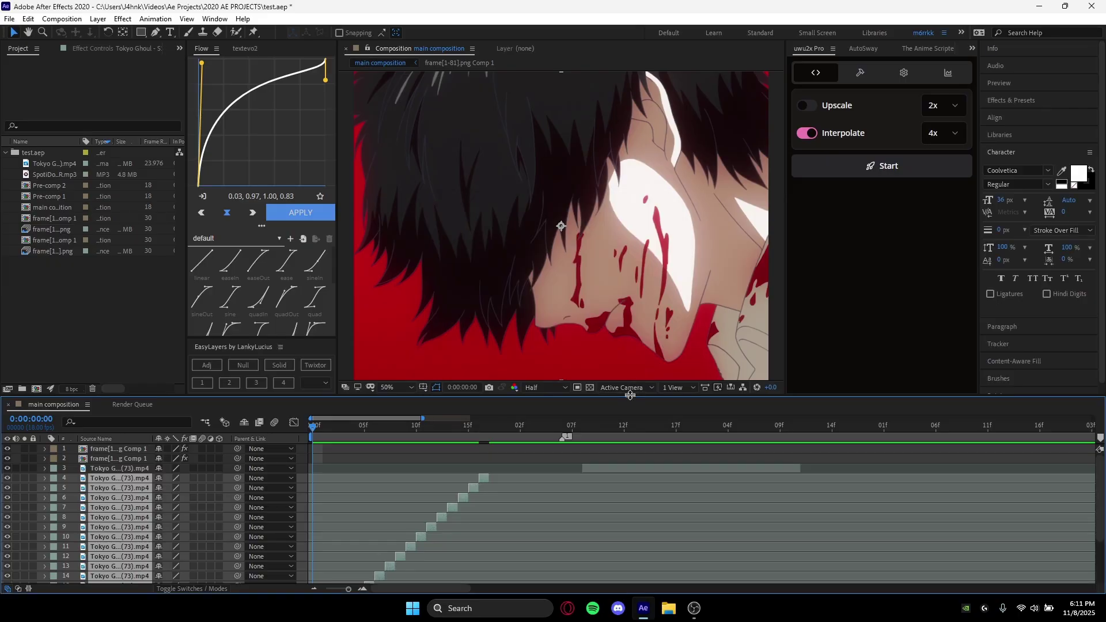
key(ctrl+shift+c)
click(576, 377)
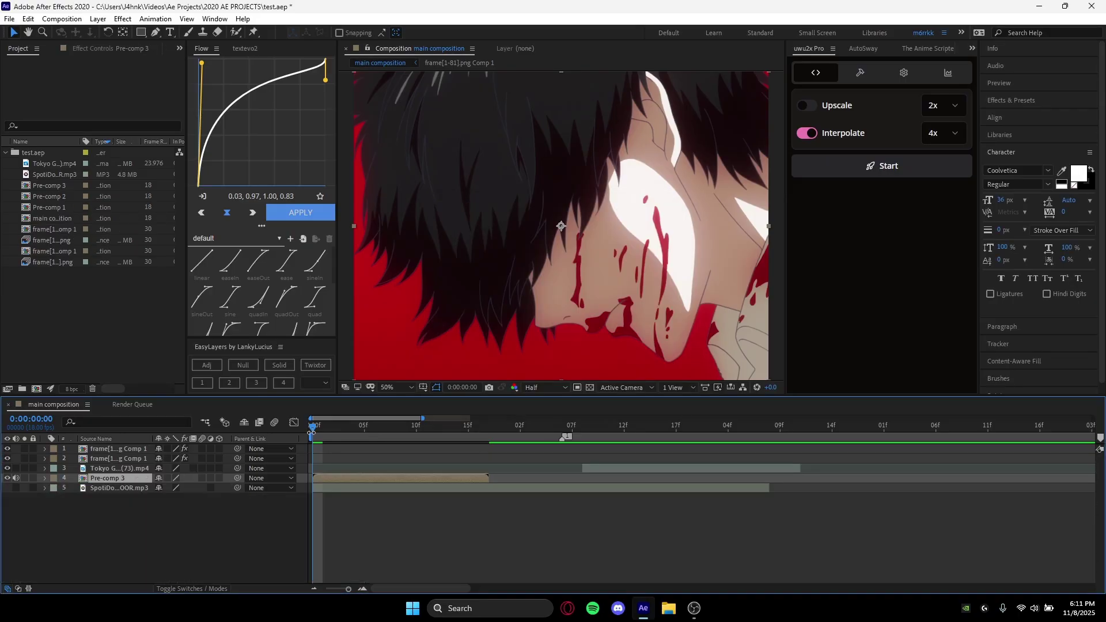
Step: Shift the layer 3 Tokyo Ghoul clip later and select Pre-comp 3
drag(311, 432, 299, 466)
drag(604, 468, 796, 459)
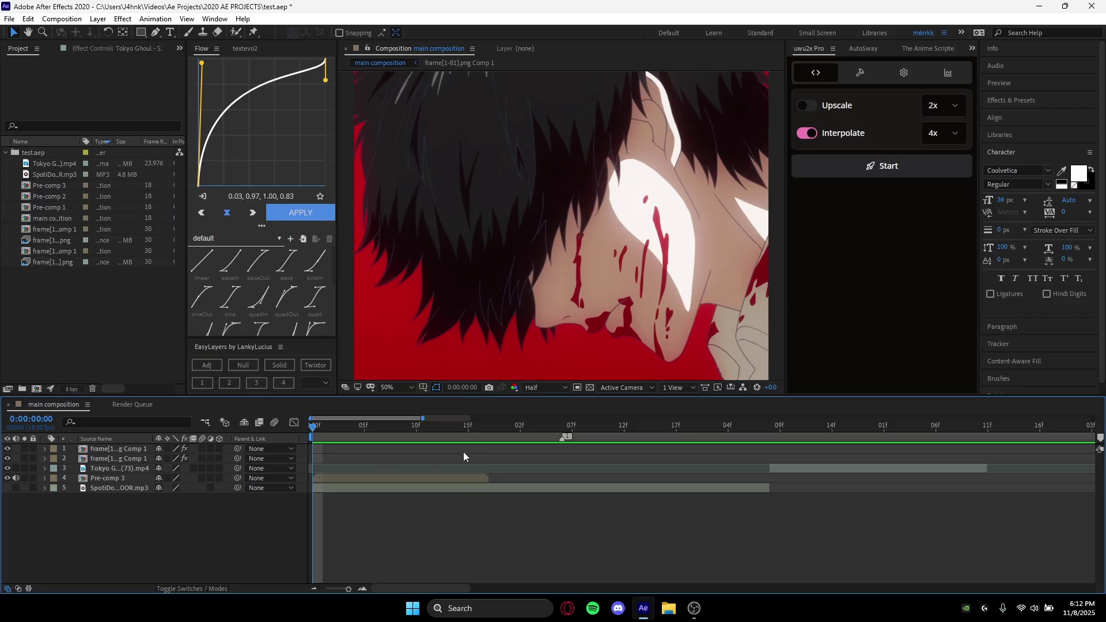
click(360, 479)
click(568, 544)
click(422, 476)
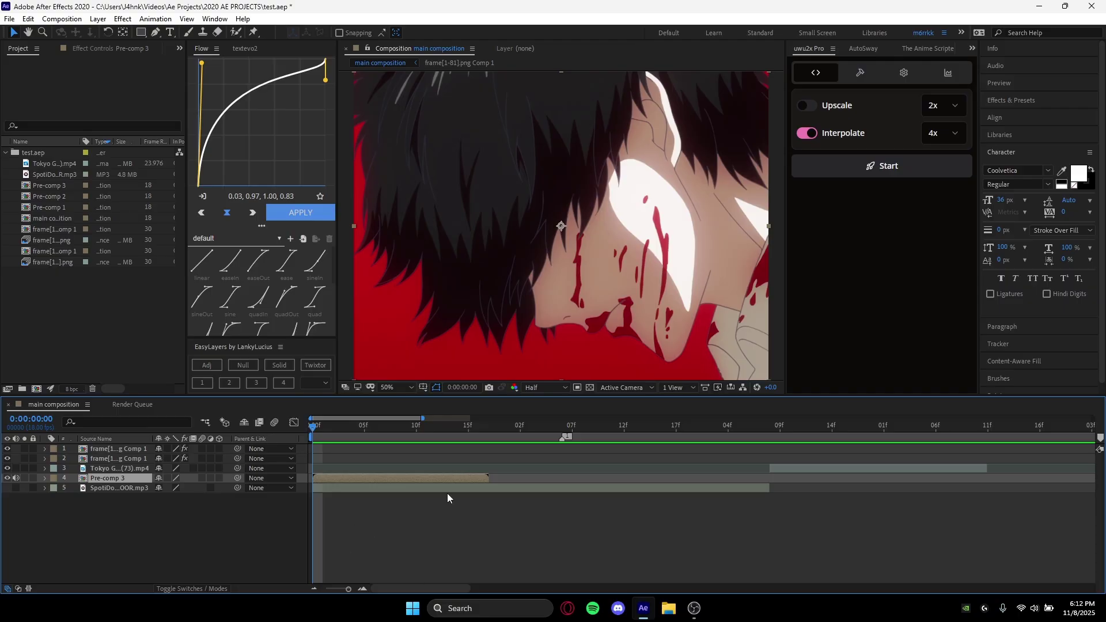
Step: Apply Twixtor Pro to Pre-comp 3, uncheck In FPS is Out FPS, and set Input Frame Rate to 18
key(ctrl+space)
text(twix)
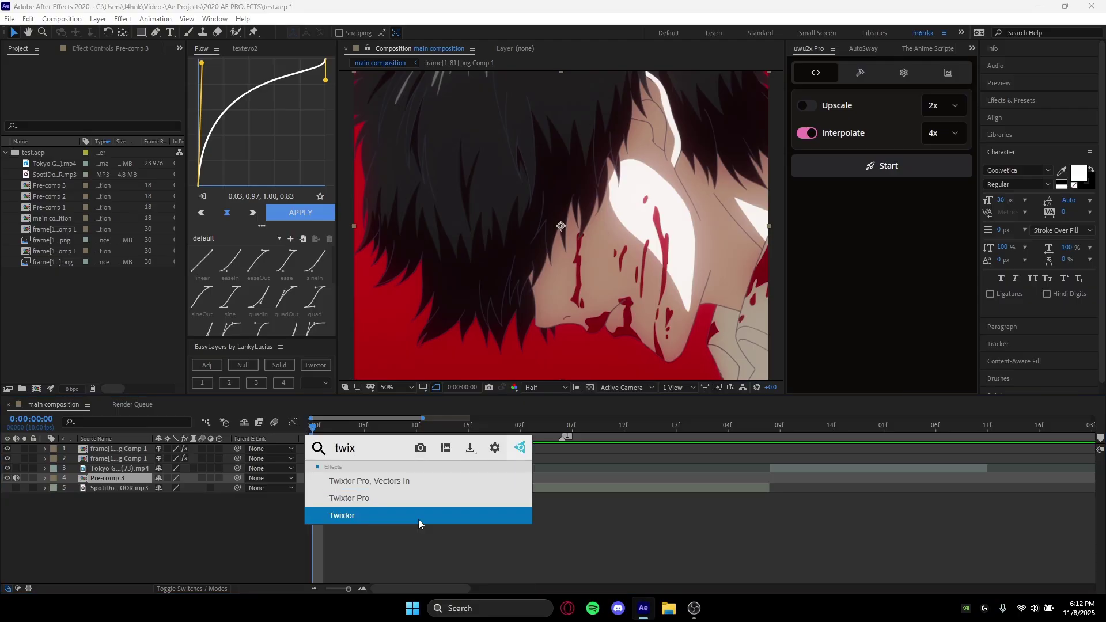
click(419, 498)
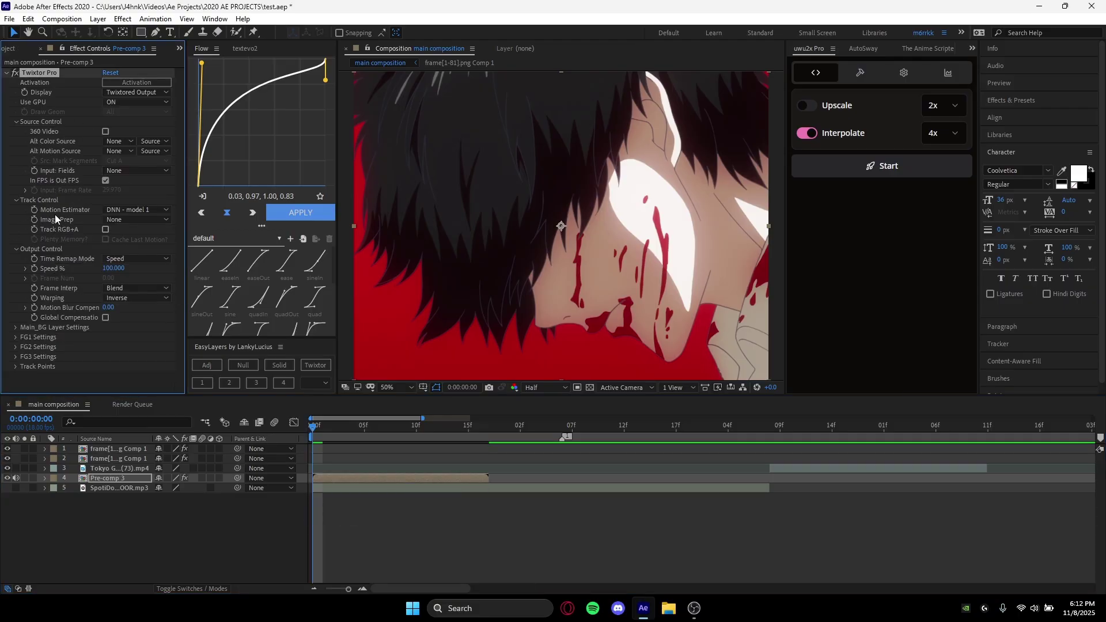
click(105, 180)
click(113, 190)
text(18)
key(Return)
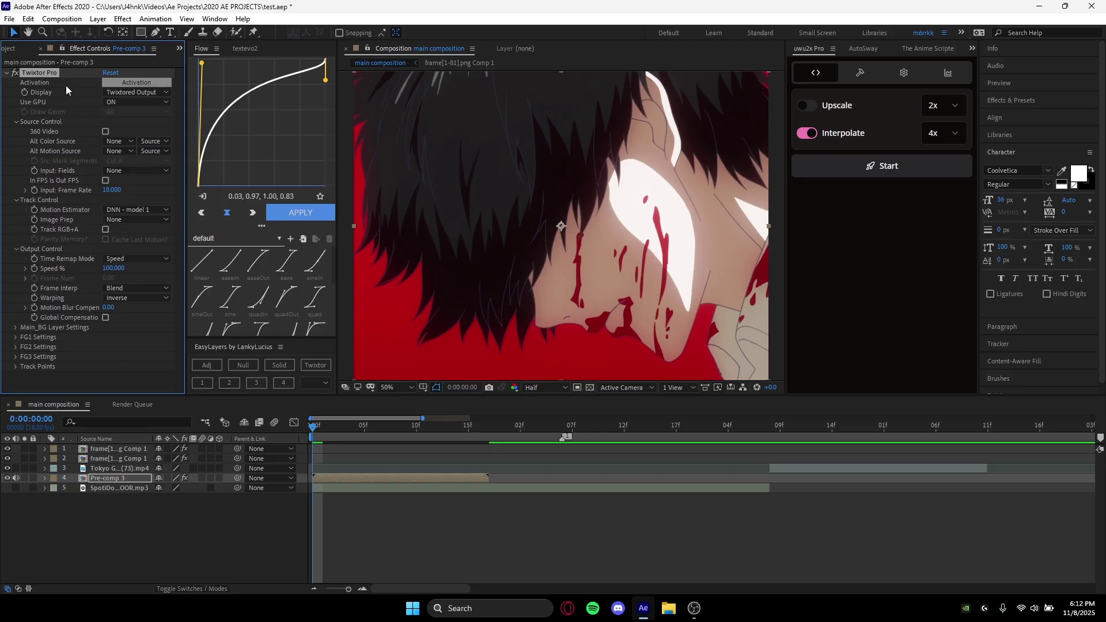
Step: Set Contrast/Edge Enhance prep, Frame Number remapping, Motion Weighted Blend, and Inverse w/ Smart Blend warping
click(137, 209)
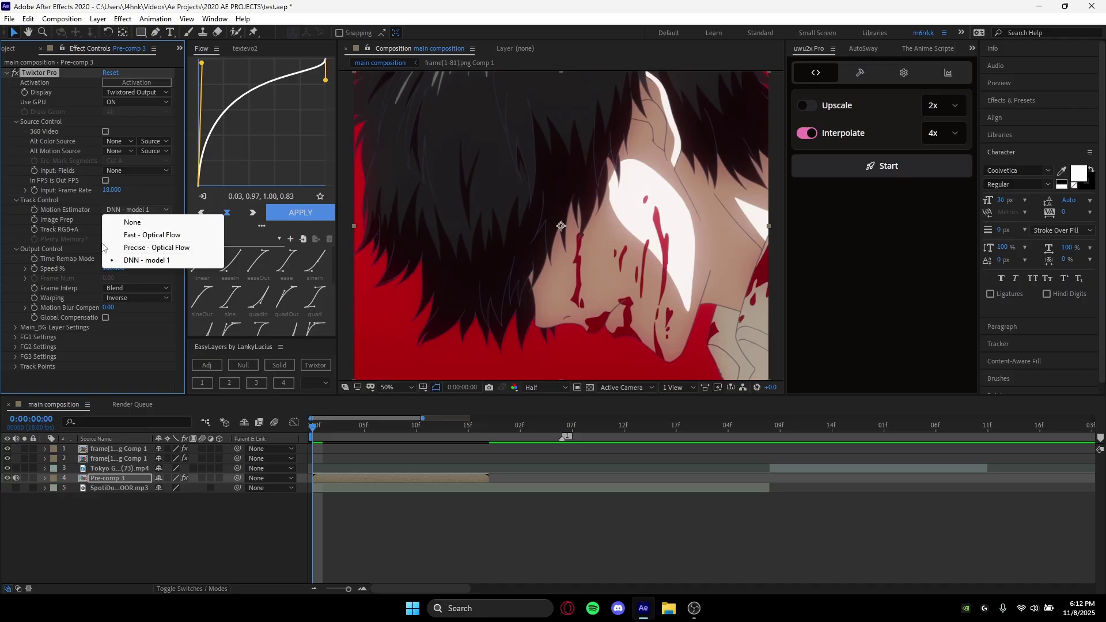
click(70, 214)
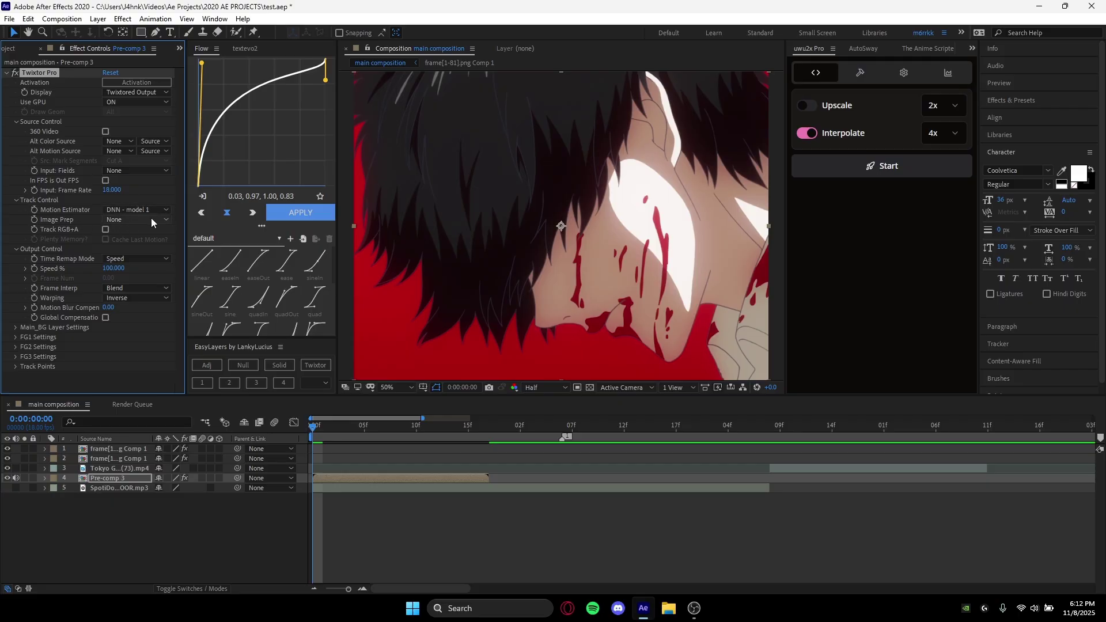
click(128, 220)
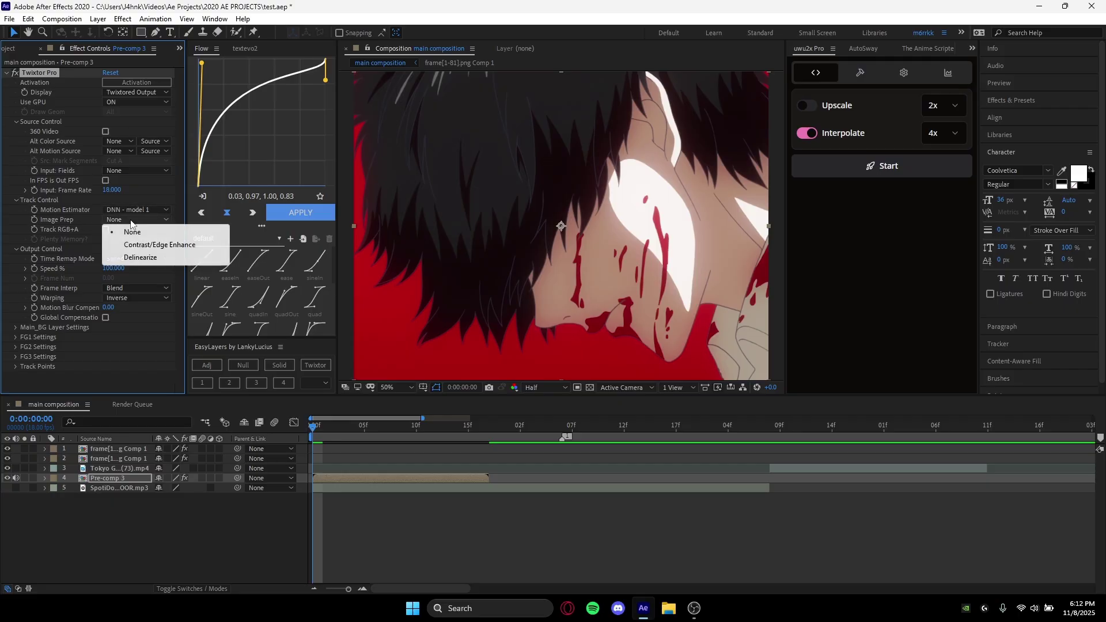
click(152, 246)
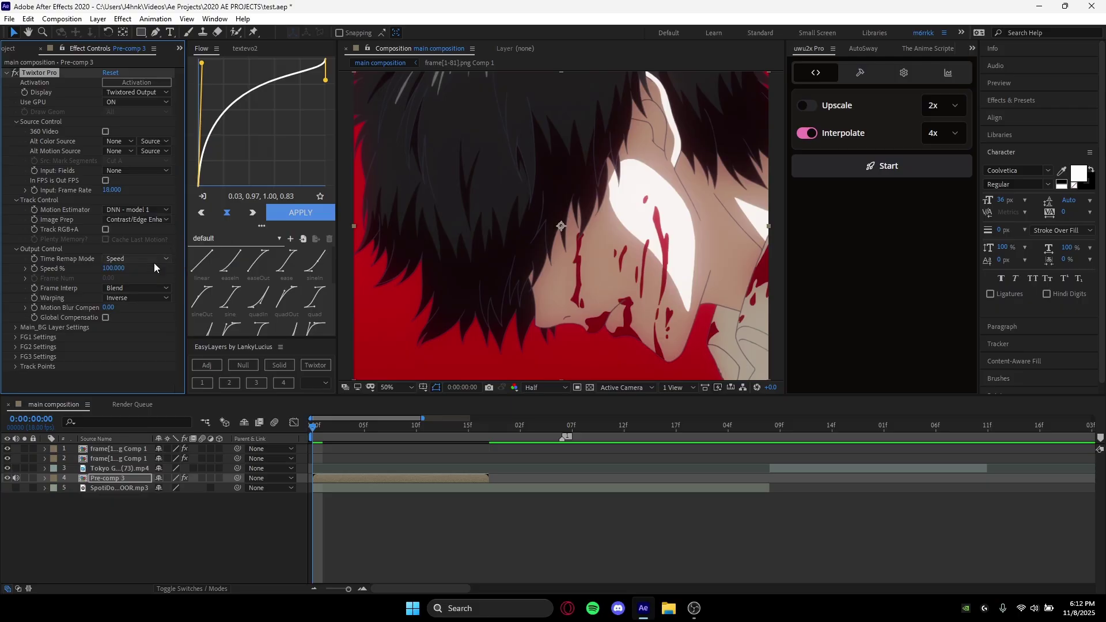
click(113, 259)
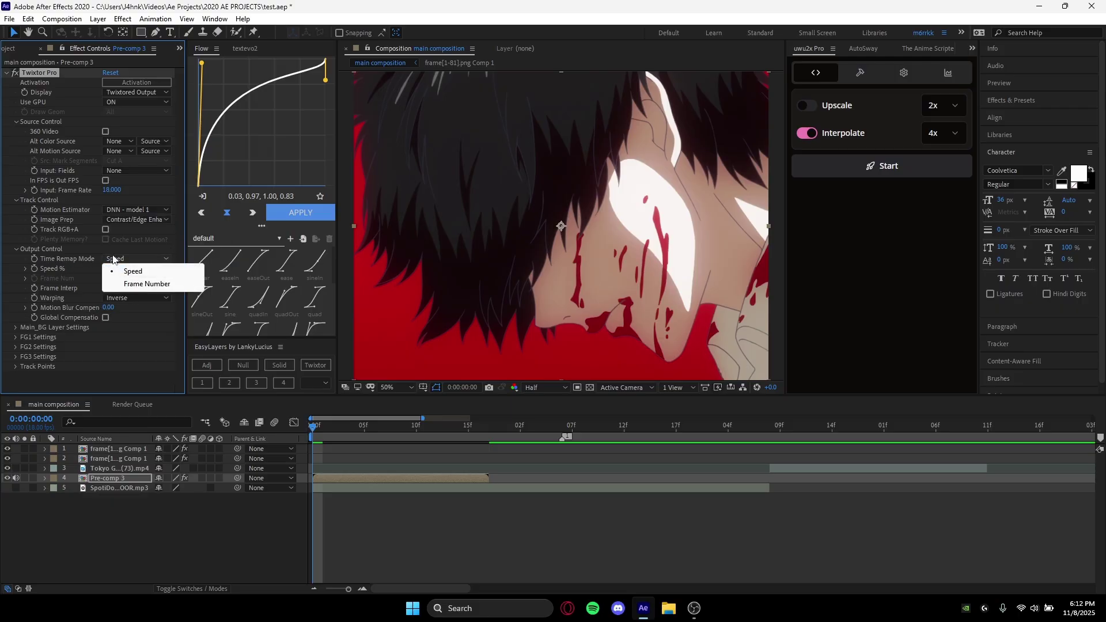
click(144, 284)
click(134, 288)
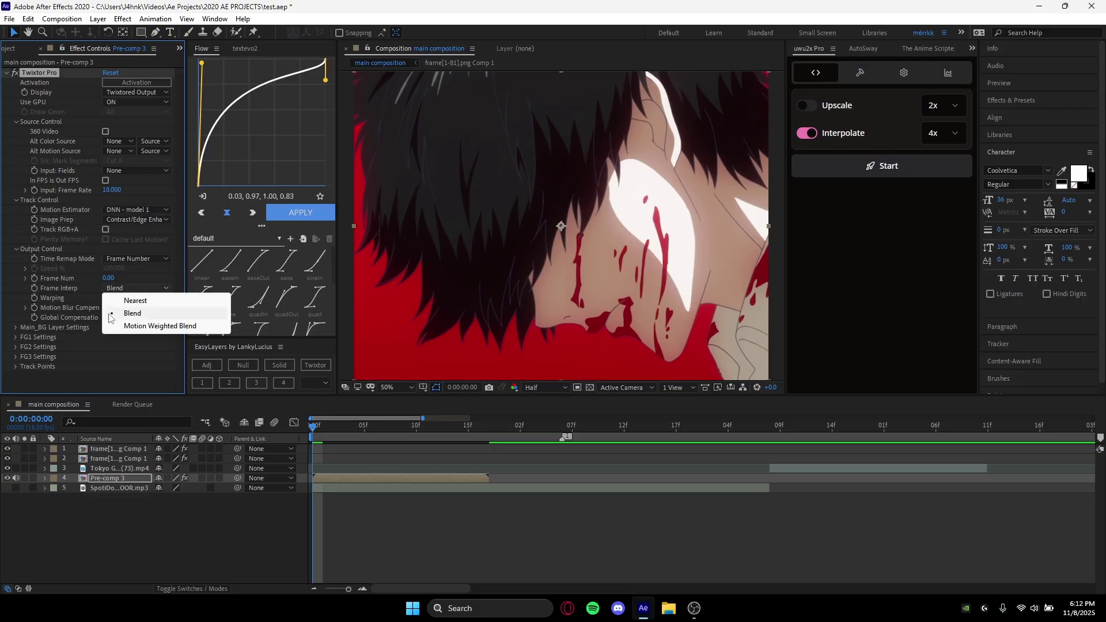
click(147, 326)
click(137, 298)
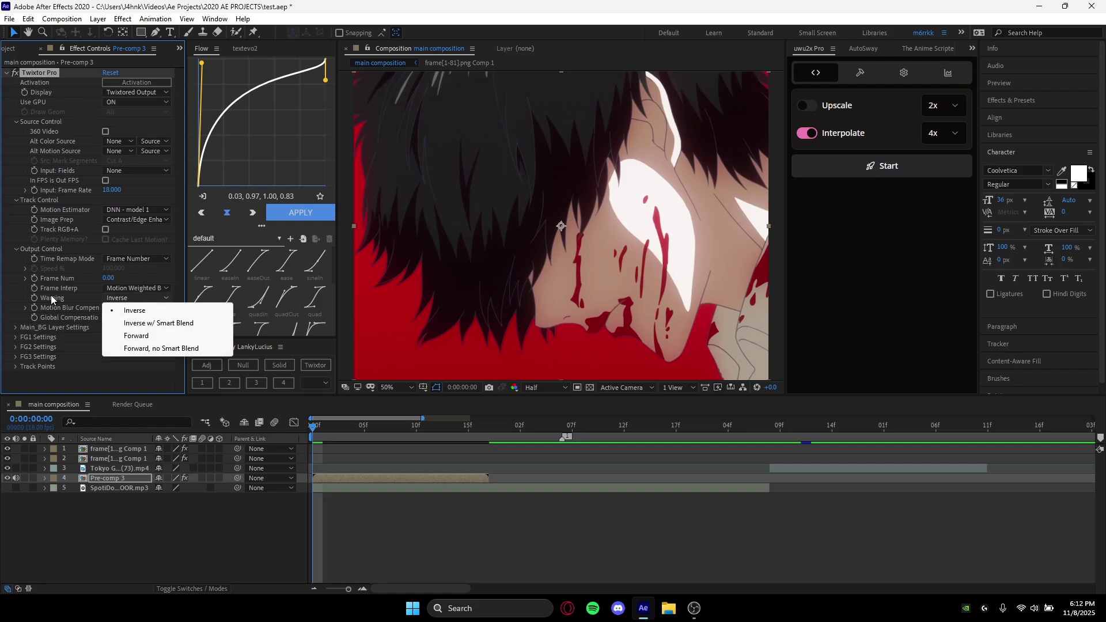
click(149, 323)
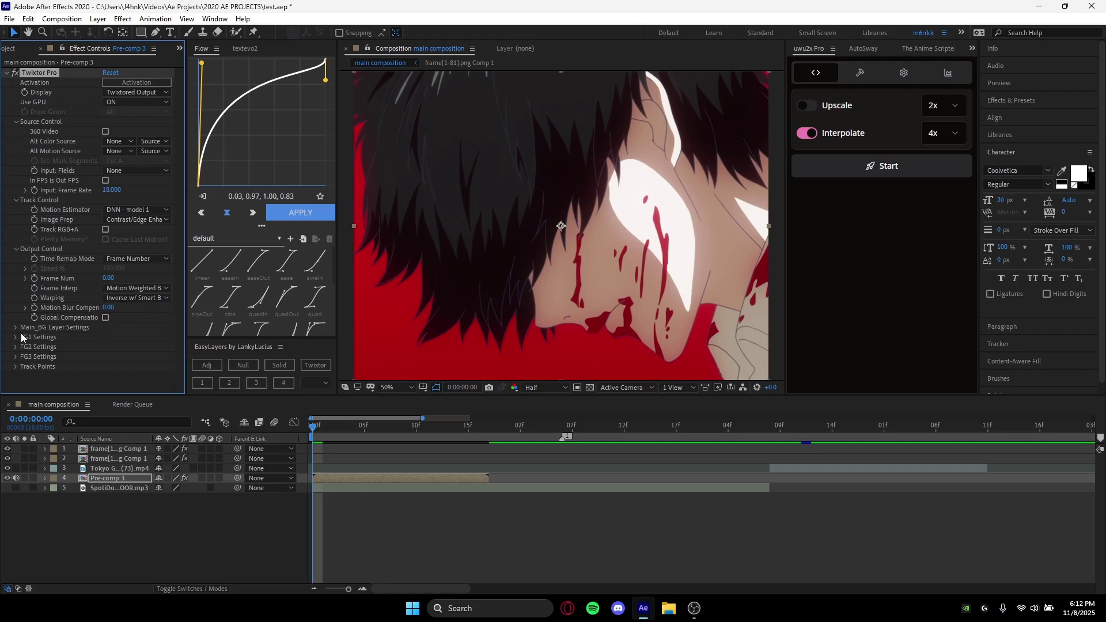
Step: Try Precise Optical Flow and Main_BG sensitivity 100, then revert motion estimation to DNN - model 1
click(15, 328)
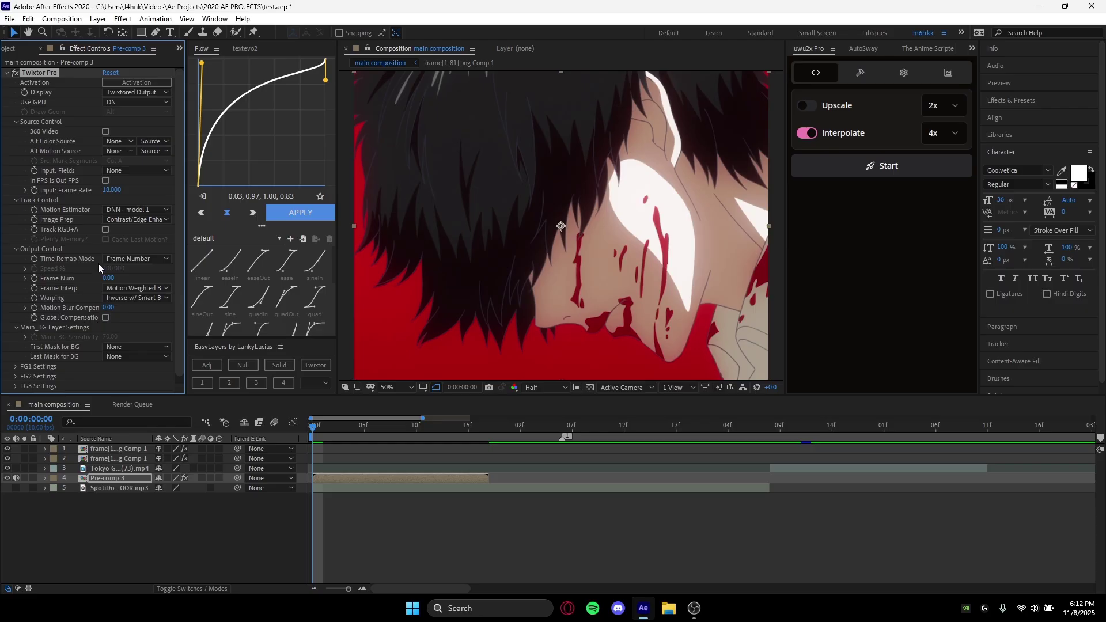
click(140, 211)
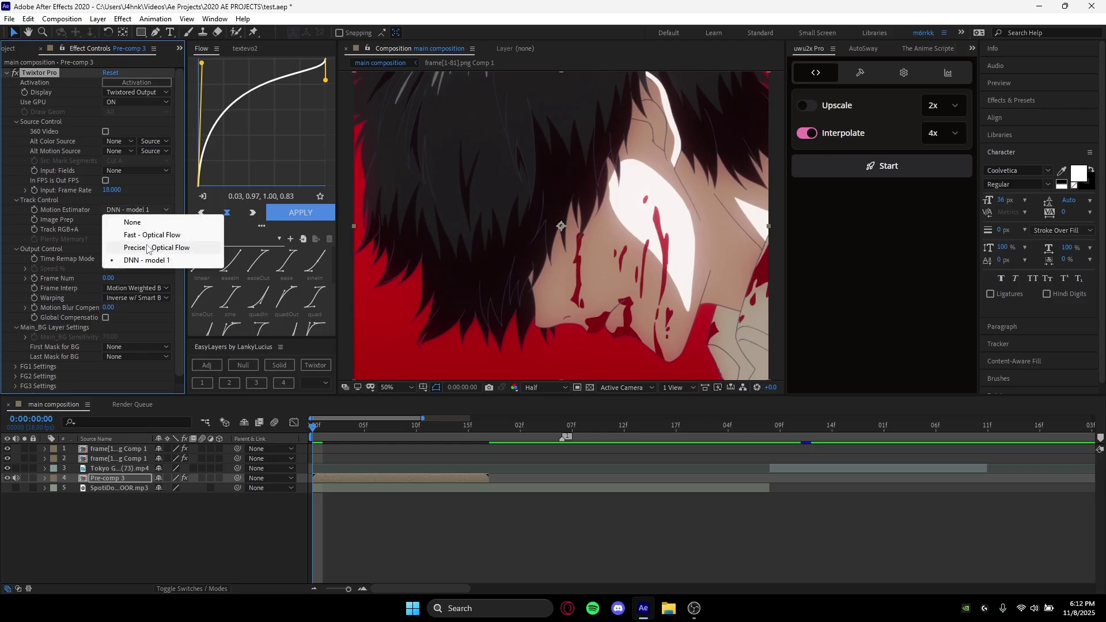
click(149, 248)
drag(111, 337, 173, 336)
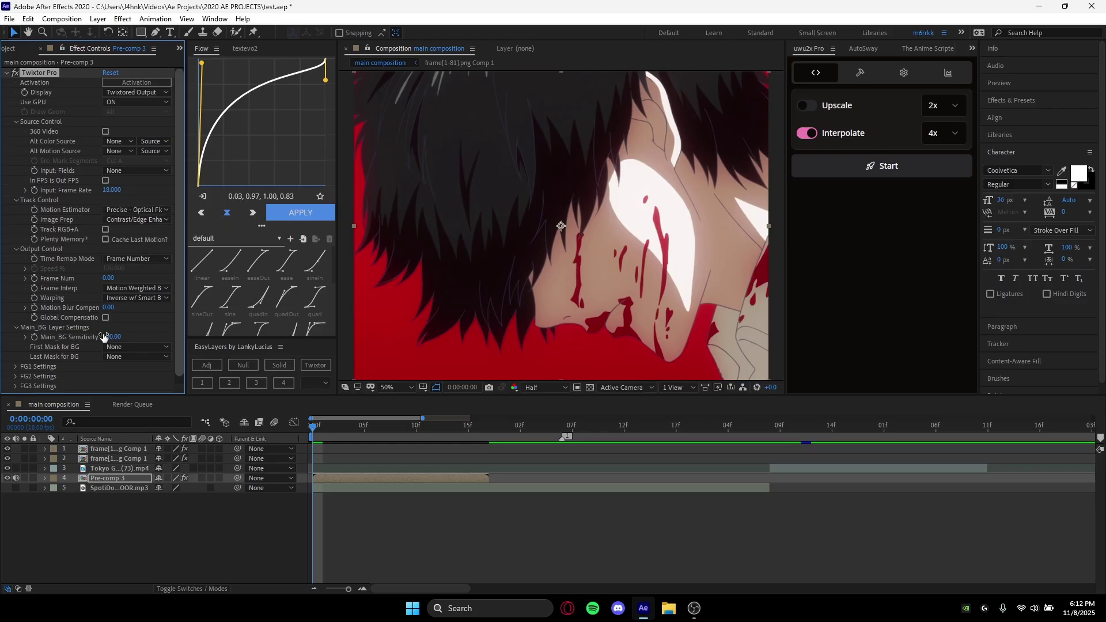
click(127, 214)
click(146, 260)
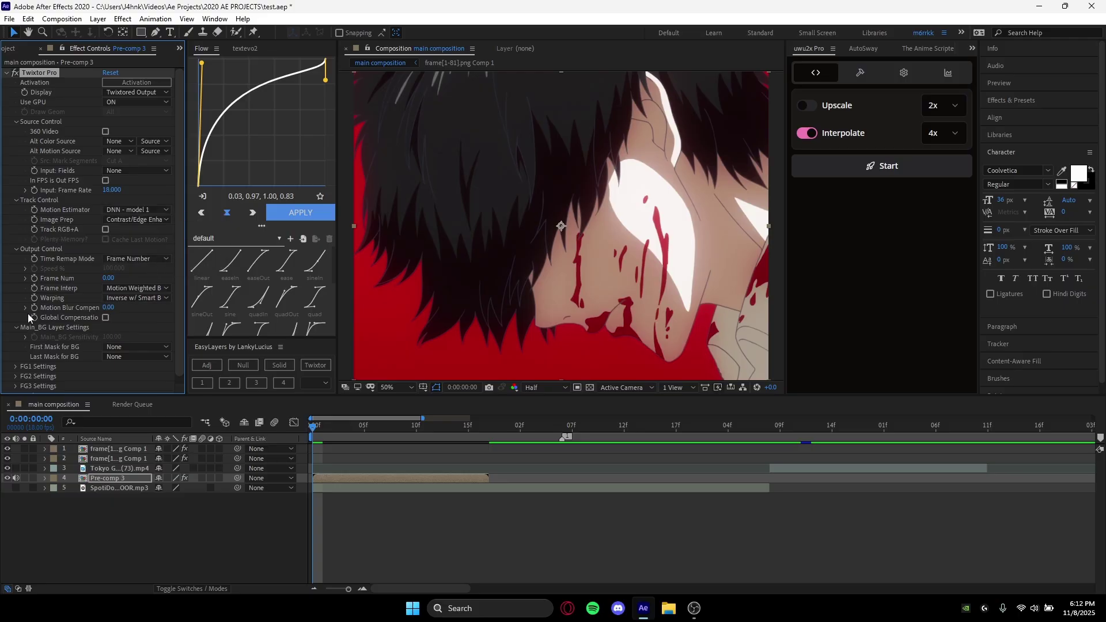
click(15, 327)
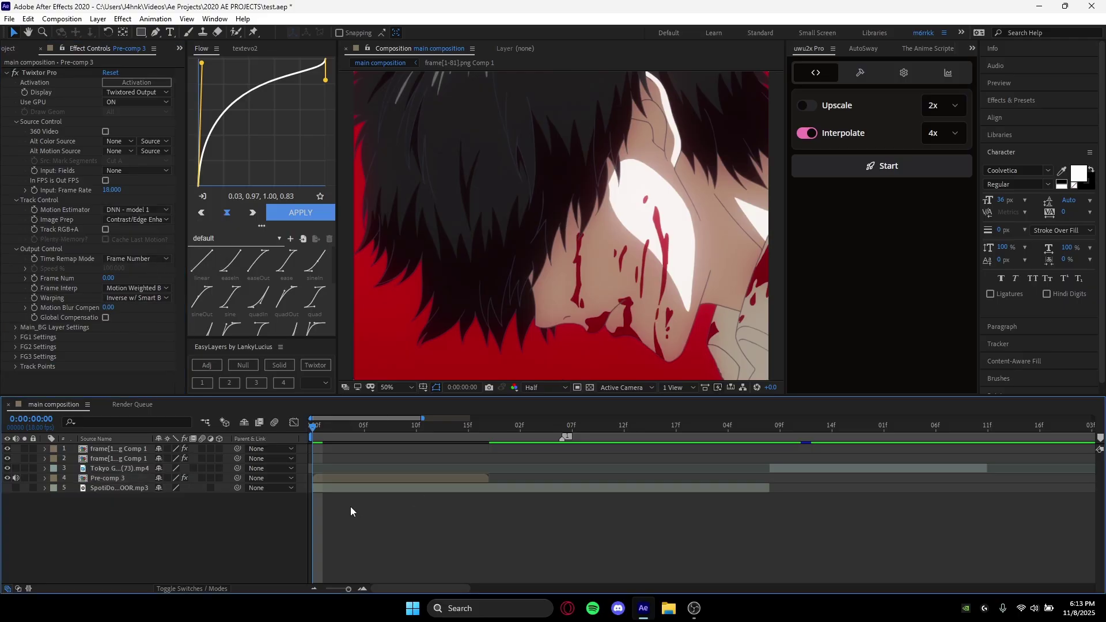
double_click(329, 478)
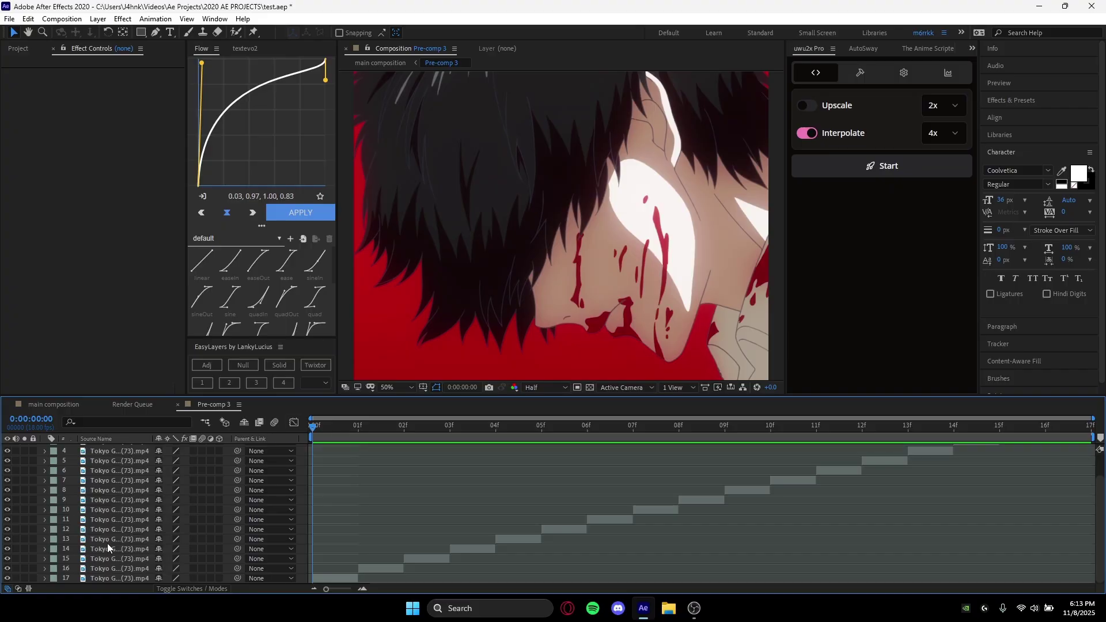
drag(339, 424, 402, 436)
key(space)
click(51, 405)
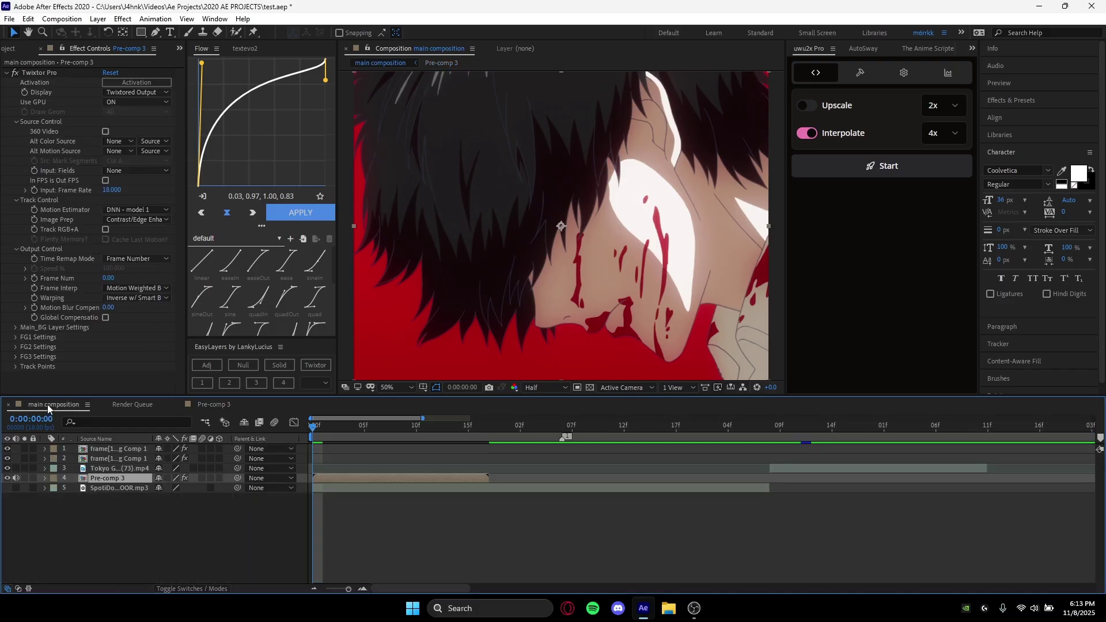
Step: Keyframe Twixtor Frame Num at 0 on frame 0 and 16 on frame 16, then select both keys
click(33, 278)
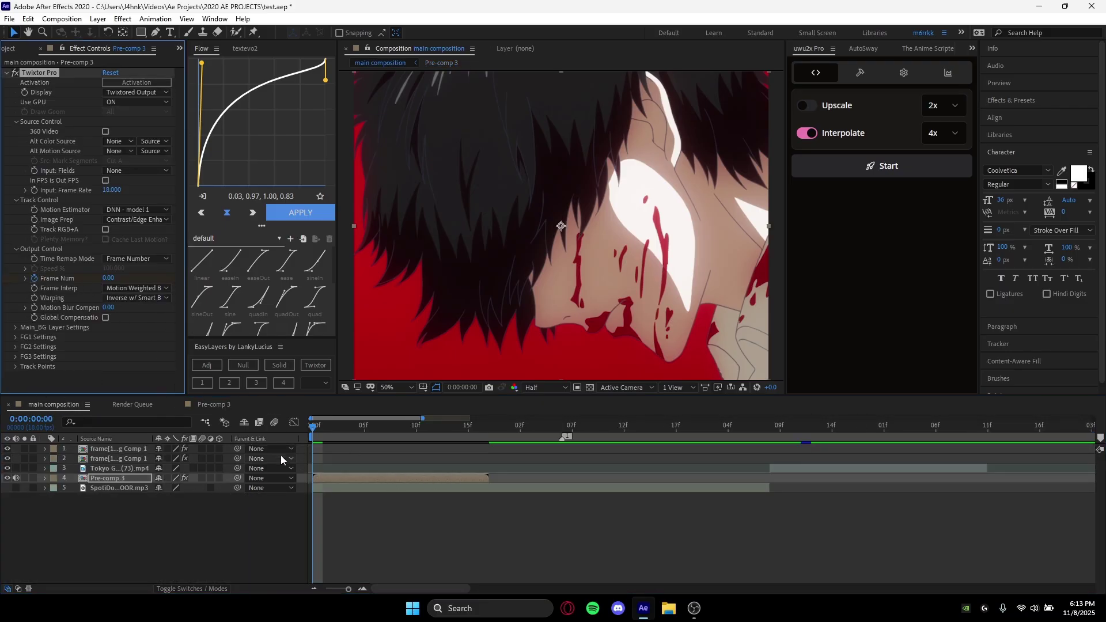
key(u)
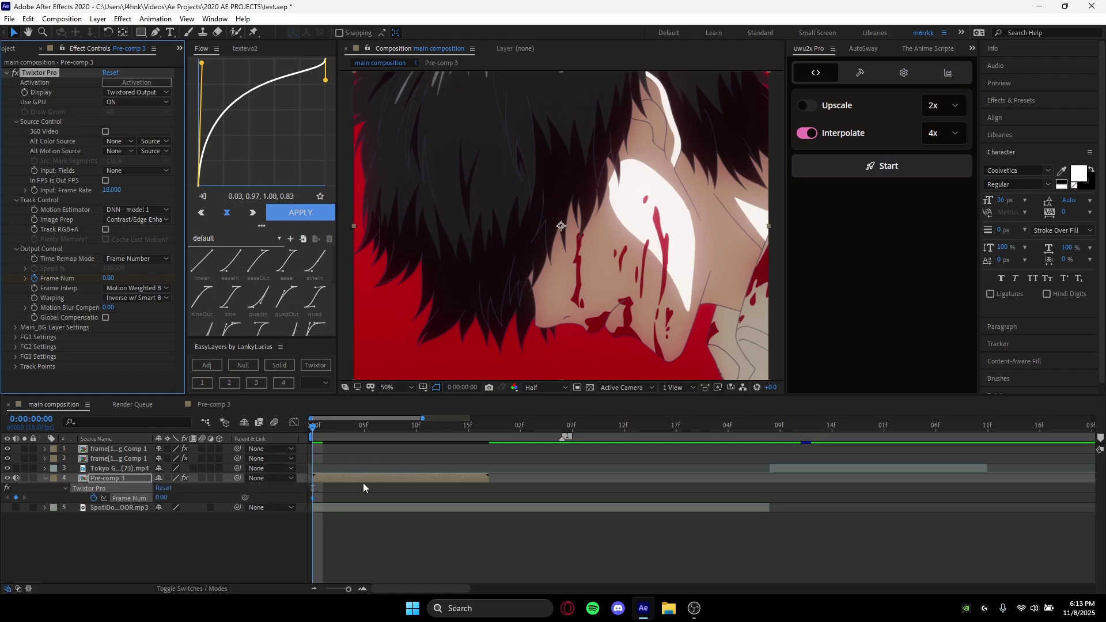
click(363, 487)
click(344, 479)
click(343, 493)
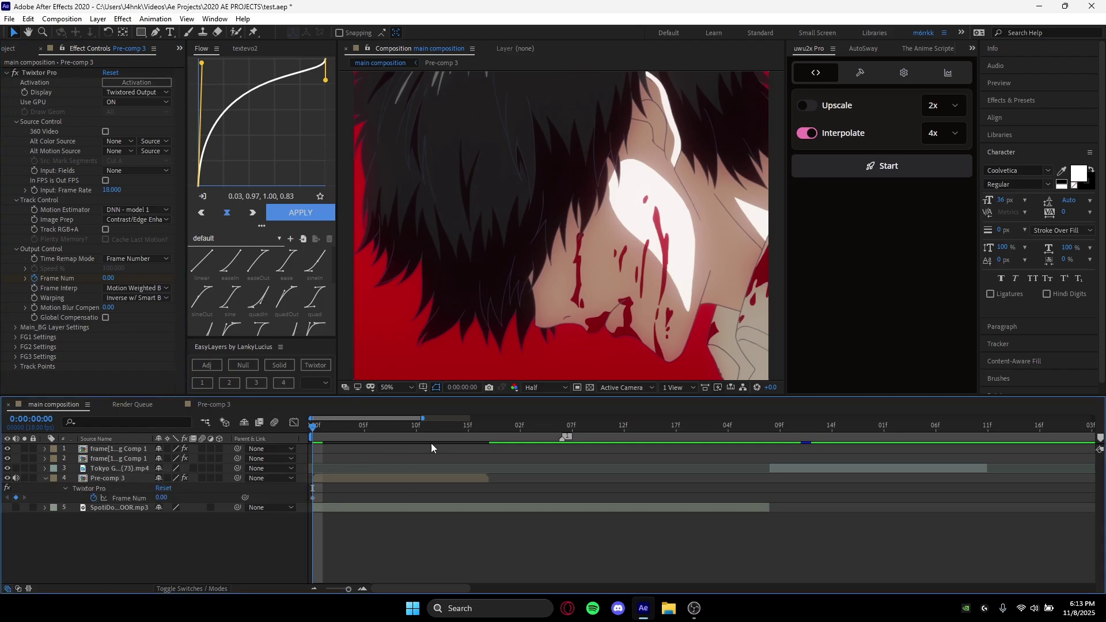
click(481, 435)
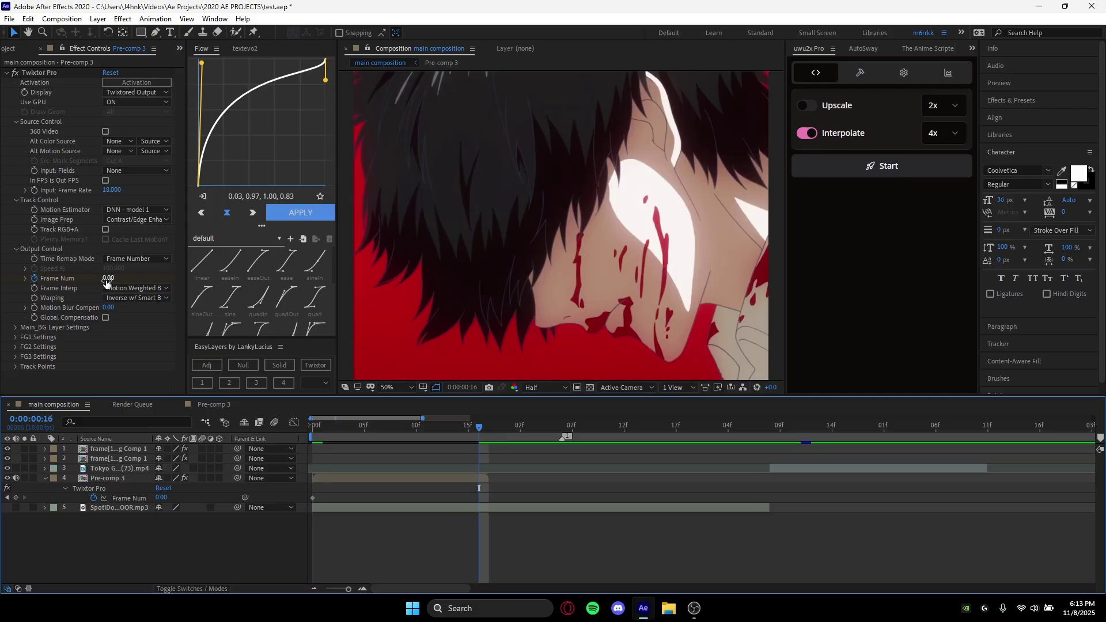
click(120, 280)
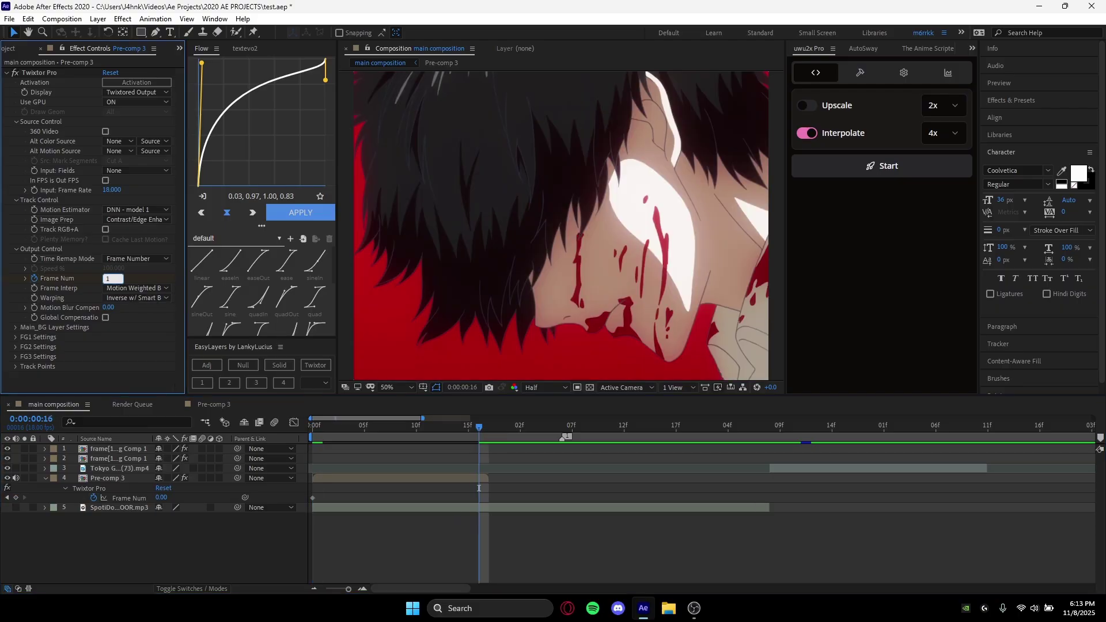
key(Return)
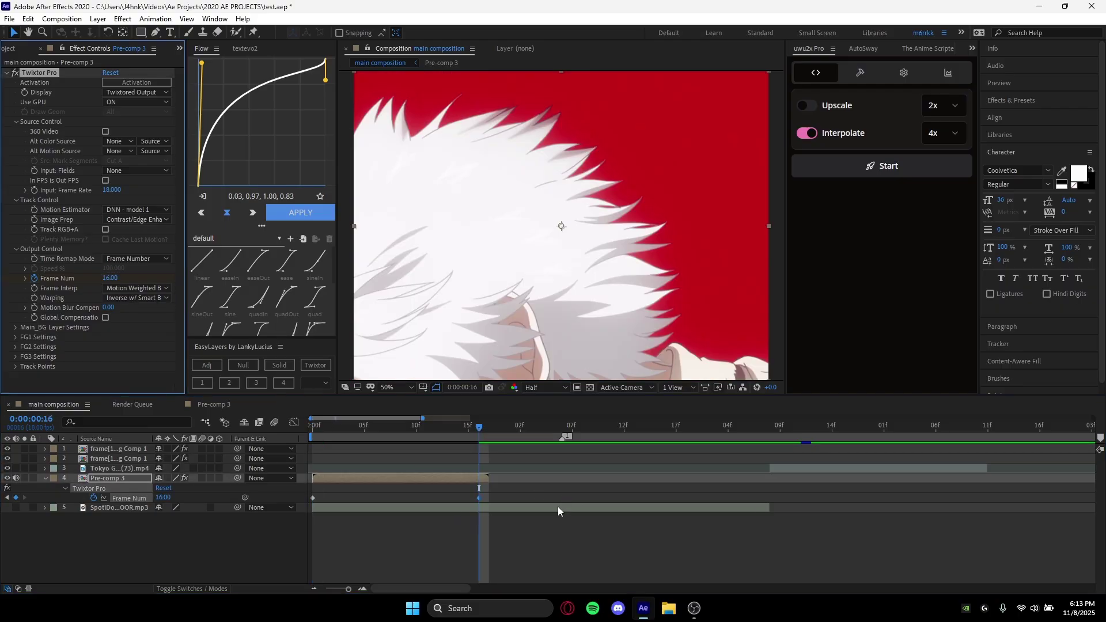
drag(513, 490, 302, 505)
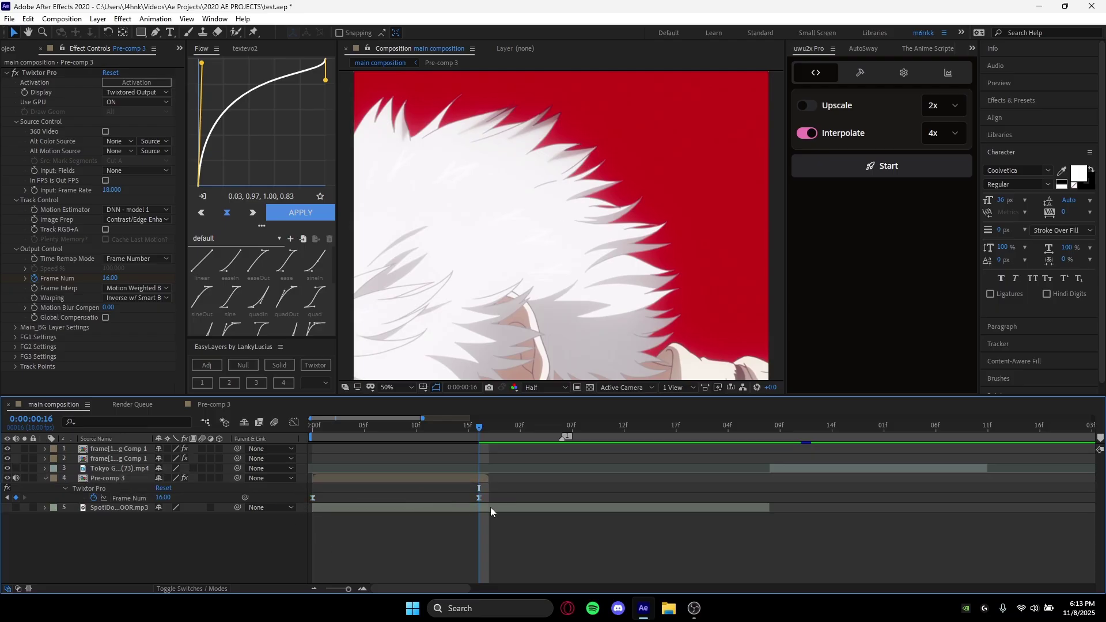
Step: Easy-ease both Frame Num keyframes in the Graph Editor and stretch their influence to about 15f
click(294, 422)
drag(507, 507, 358, 454)
key(F9)
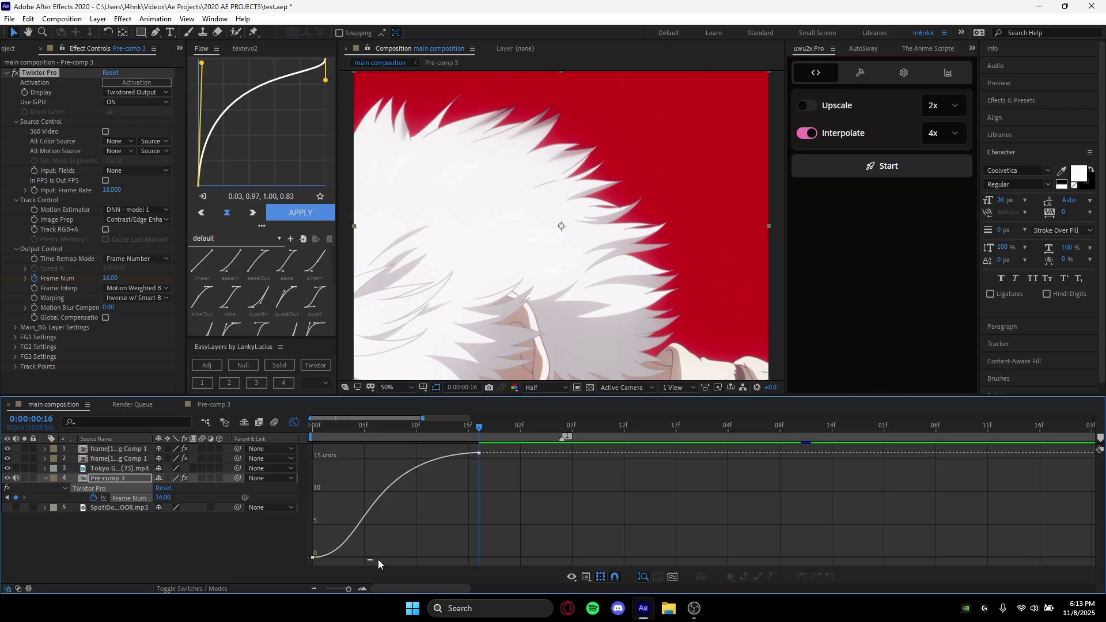
drag(372, 559, 472, 552)
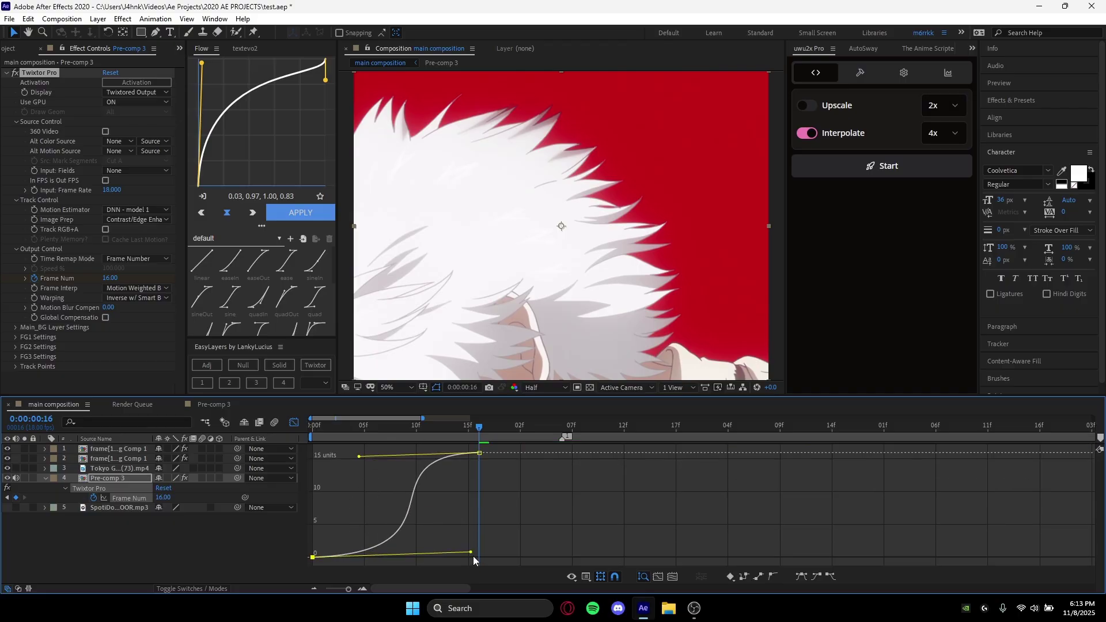
click(363, 458)
Step: Preview the eased speed ramp, then return to layer bars, zoomed out, at frame 0
key(space)
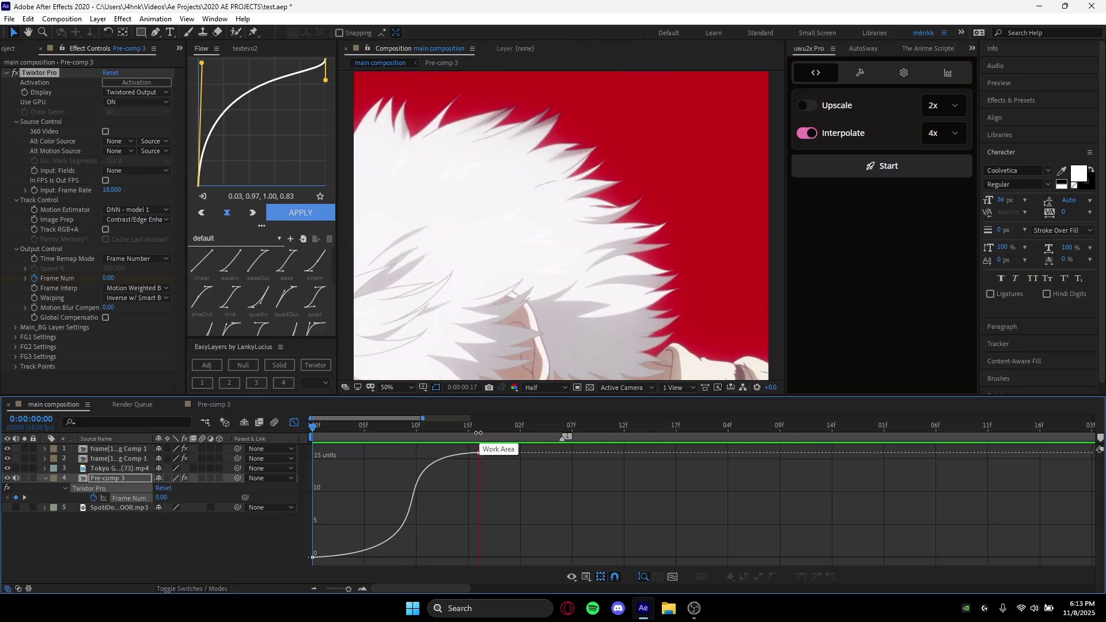
click(510, 429)
click(330, 429)
key(space)
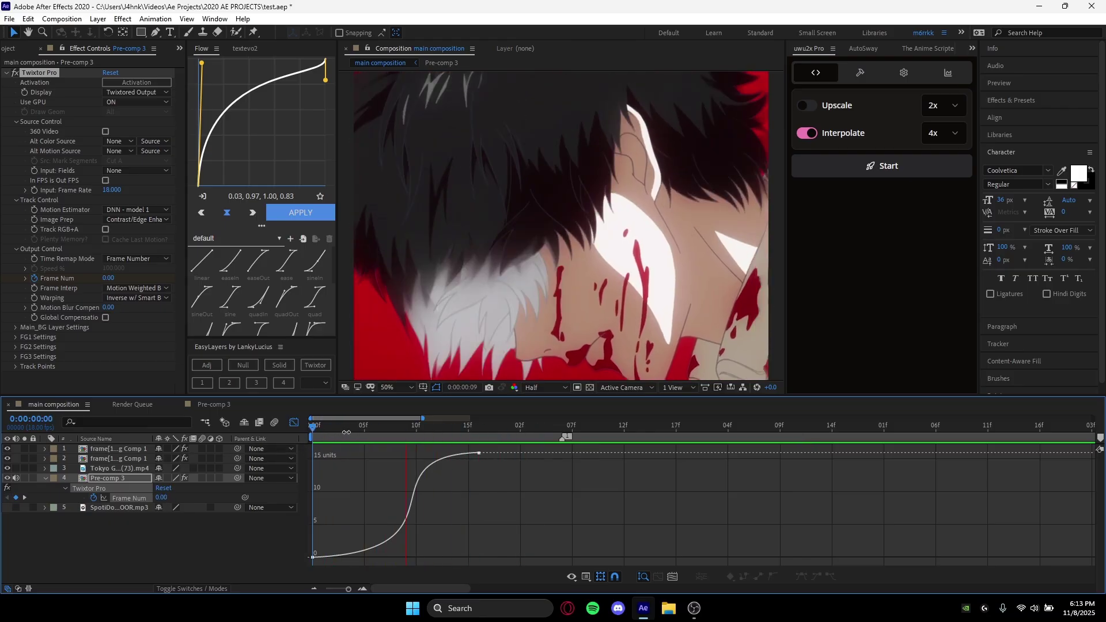
drag(468, 428, 344, 439)
key(space)
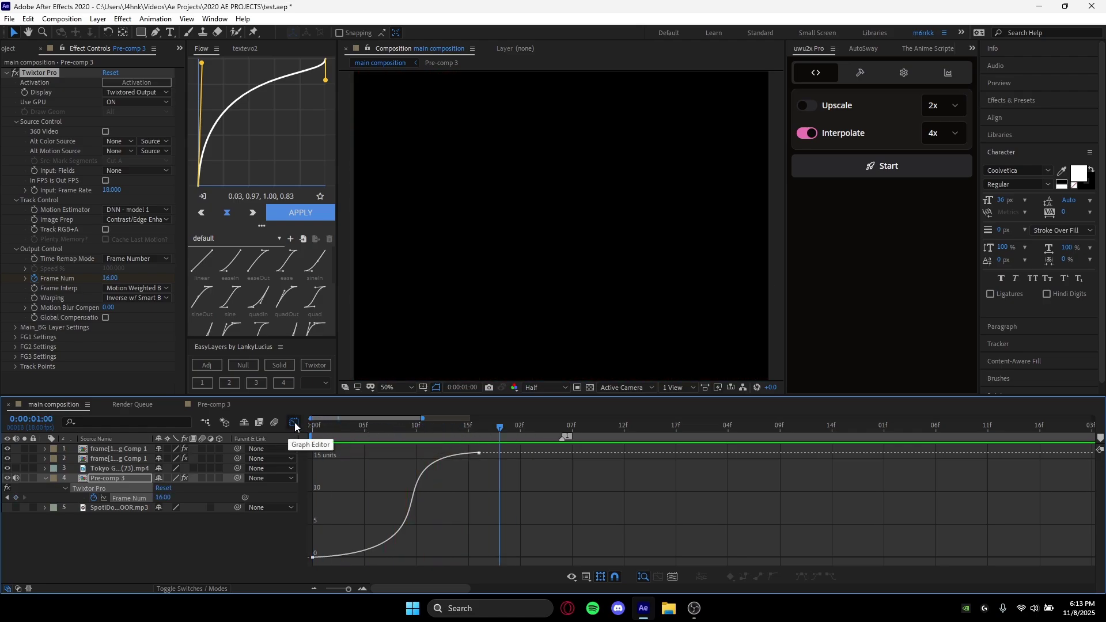
click(294, 422)
key(minus)
key(minus)
key(minus)
key(Home)
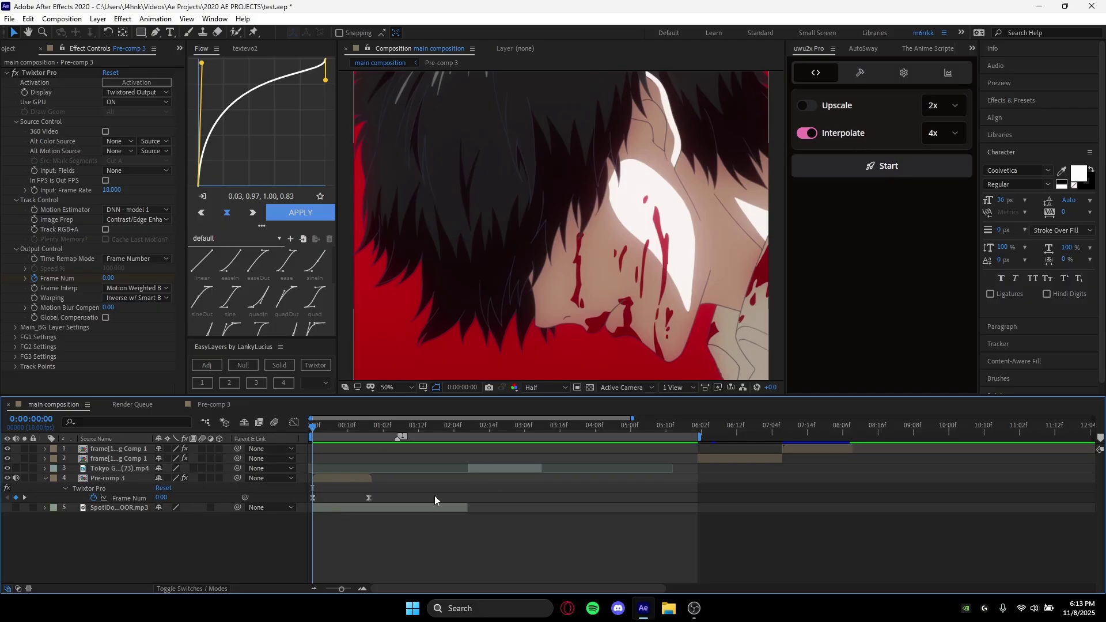
Step: Duplicate Pre-comp 3 and move the copy to start at frame 17
scroll(374, 516, up, 2)
scroll(374, 516, down, 1)
click(375, 478)
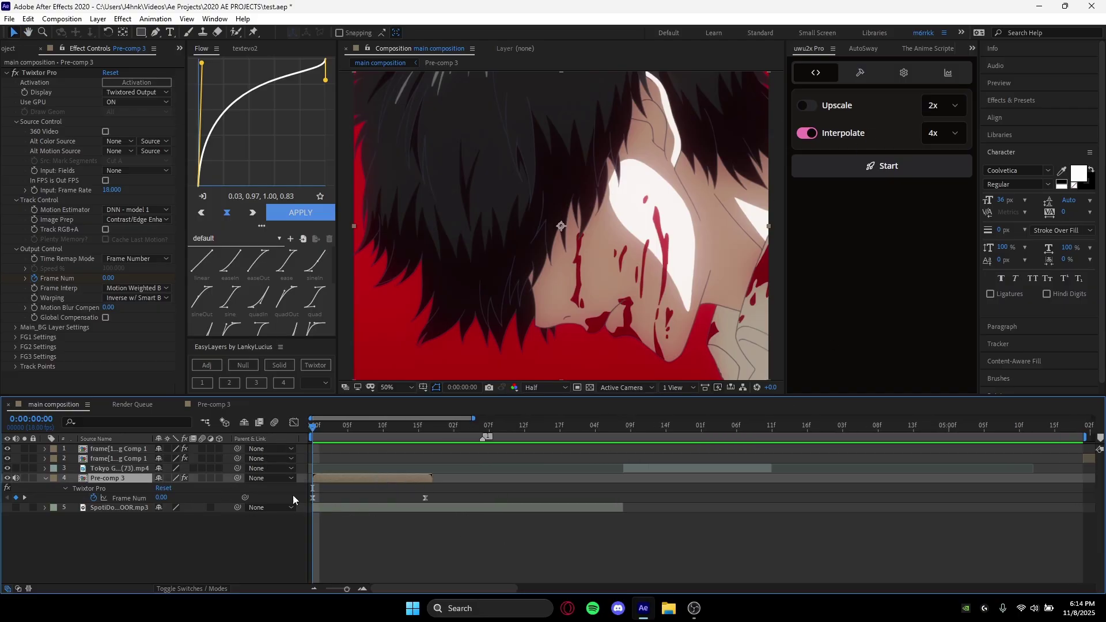
click(409, 488)
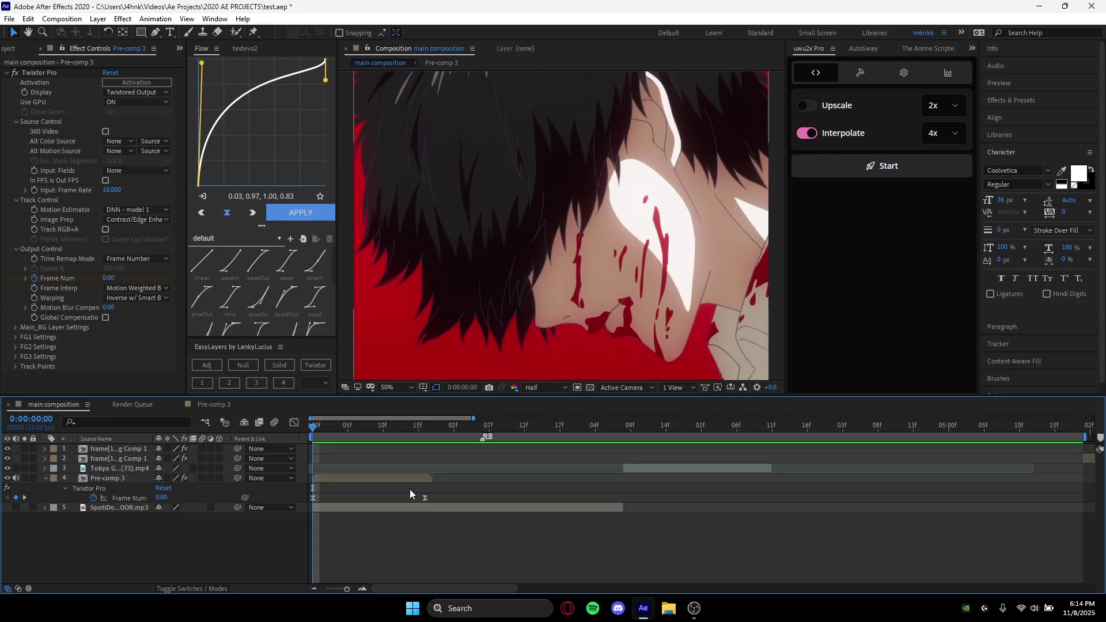
click(413, 478)
key(ctrl+d)
drag(390, 482, 501, 475)
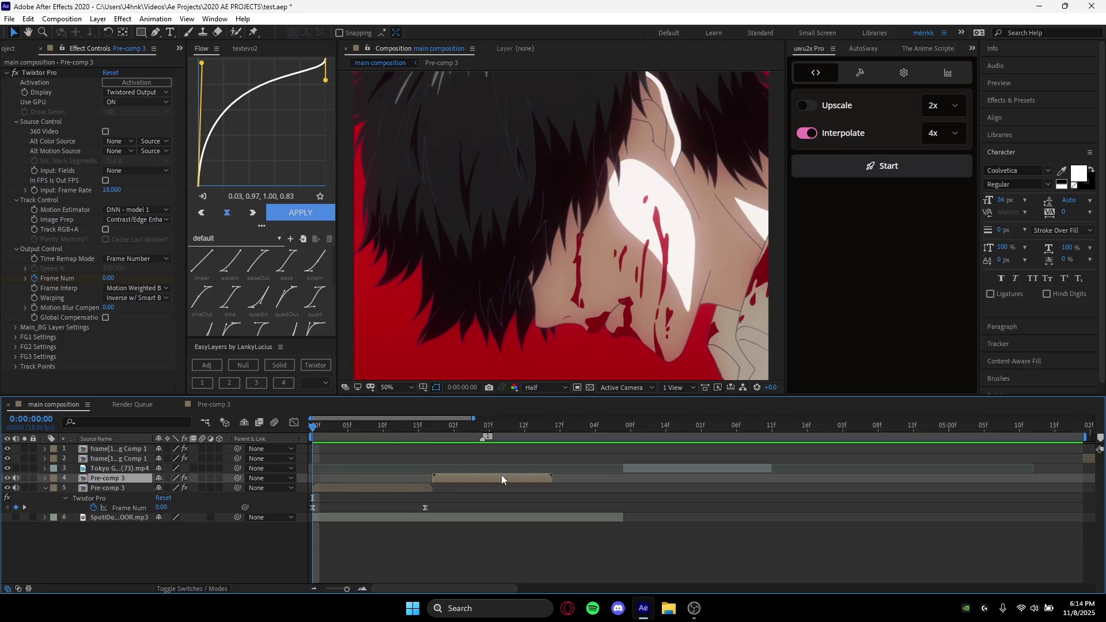
Step: Remove Twixtor Pro from the duplicate, review it, and peek inside Pre-comp 3 before returning
click(431, 427)
click(39, 74)
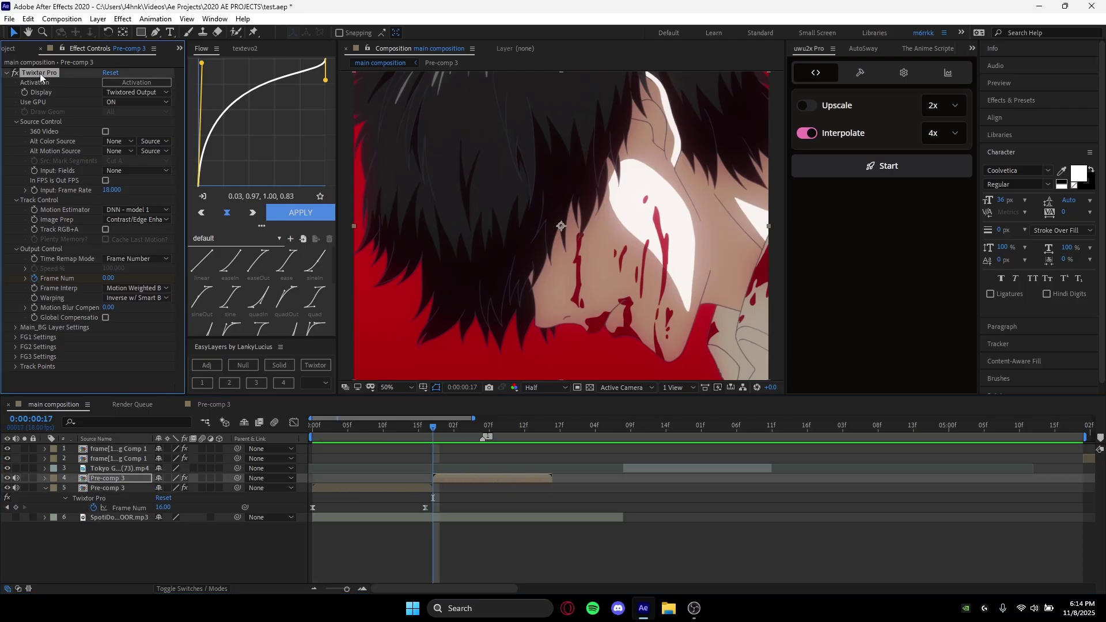
key(Delete)
click(469, 531)
mouse_move(447, 429)
mouse_down()
mouse_move(482, 429)
mouse_move(434, 424)
mouse_move(530, 433)
mouse_move(433, 429)
mouse_up()
click(458, 478)
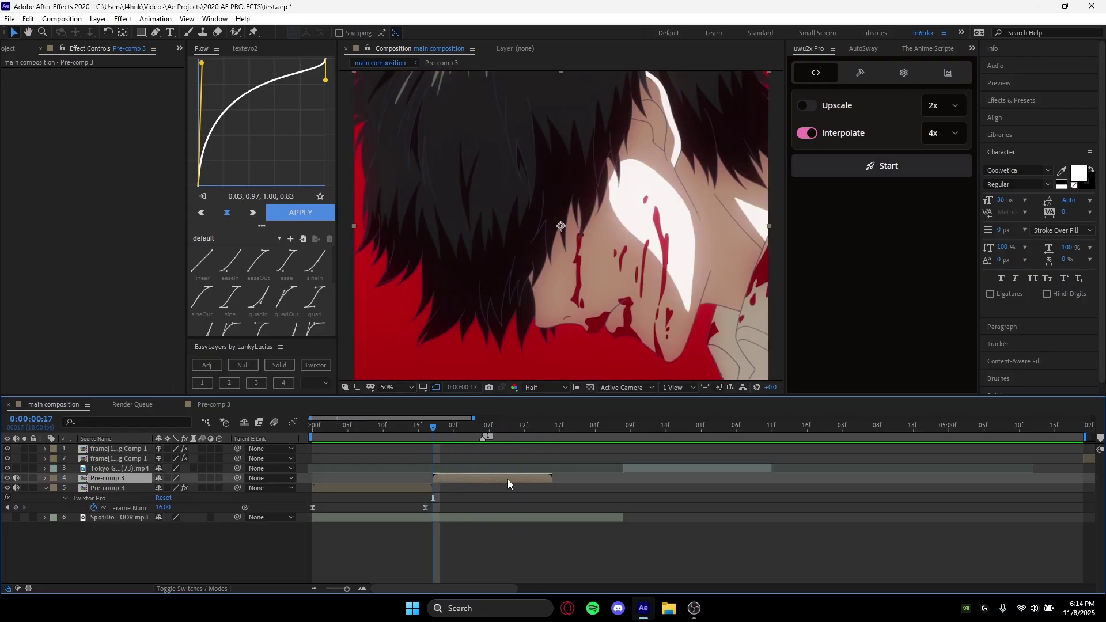
double_click(468, 478)
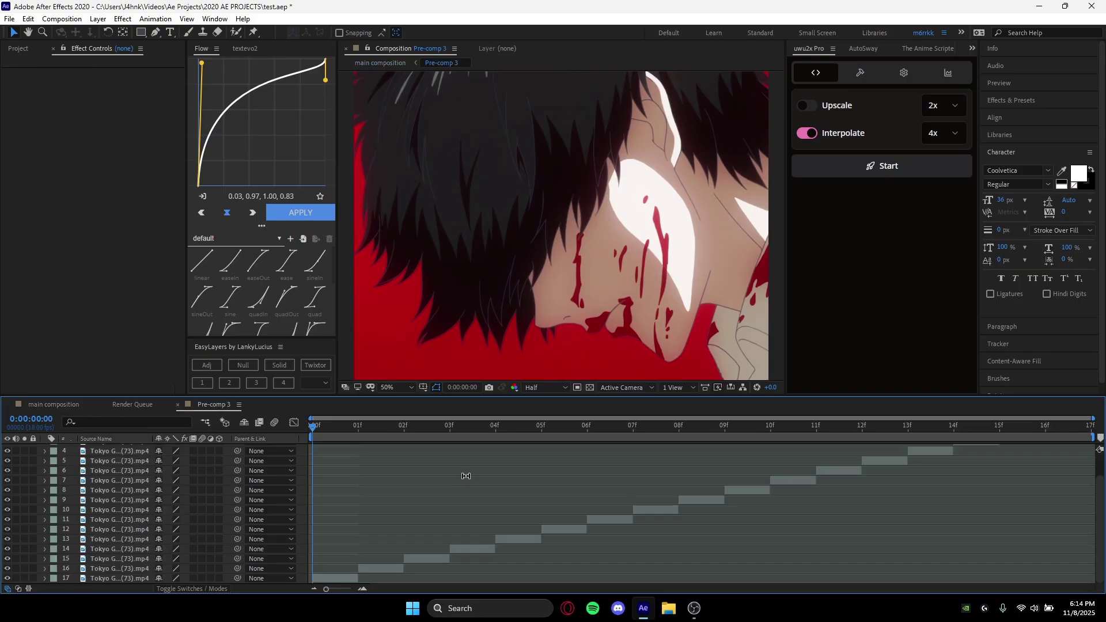
click(37, 407)
Step: Render a 4x uwu2x-interpolated frame sequence into the composition at frame 17
click(436, 427)
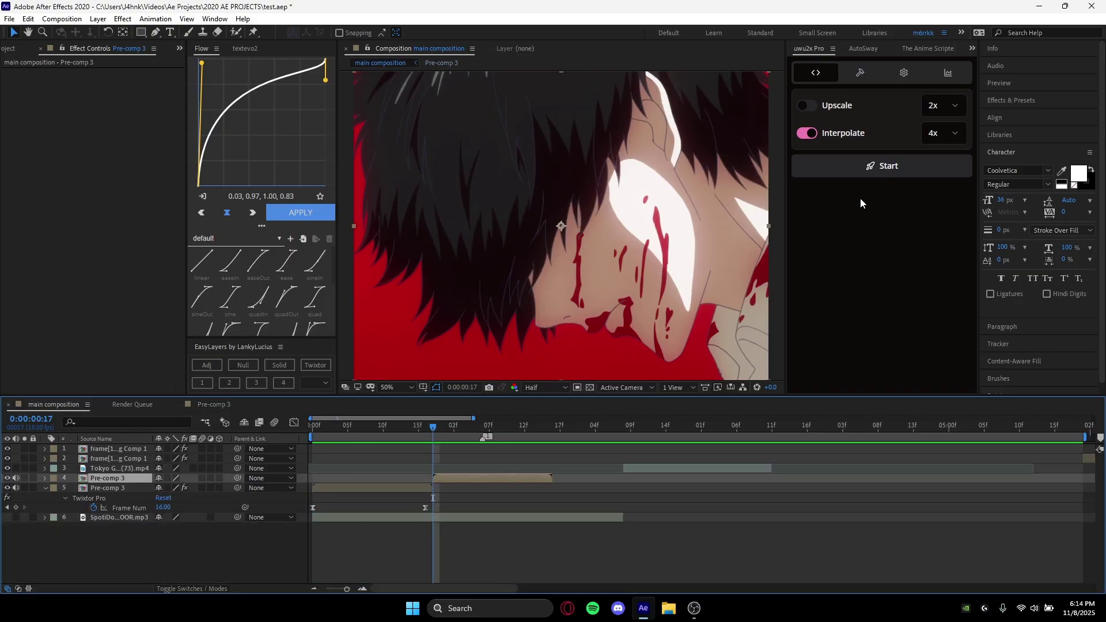
click(870, 167)
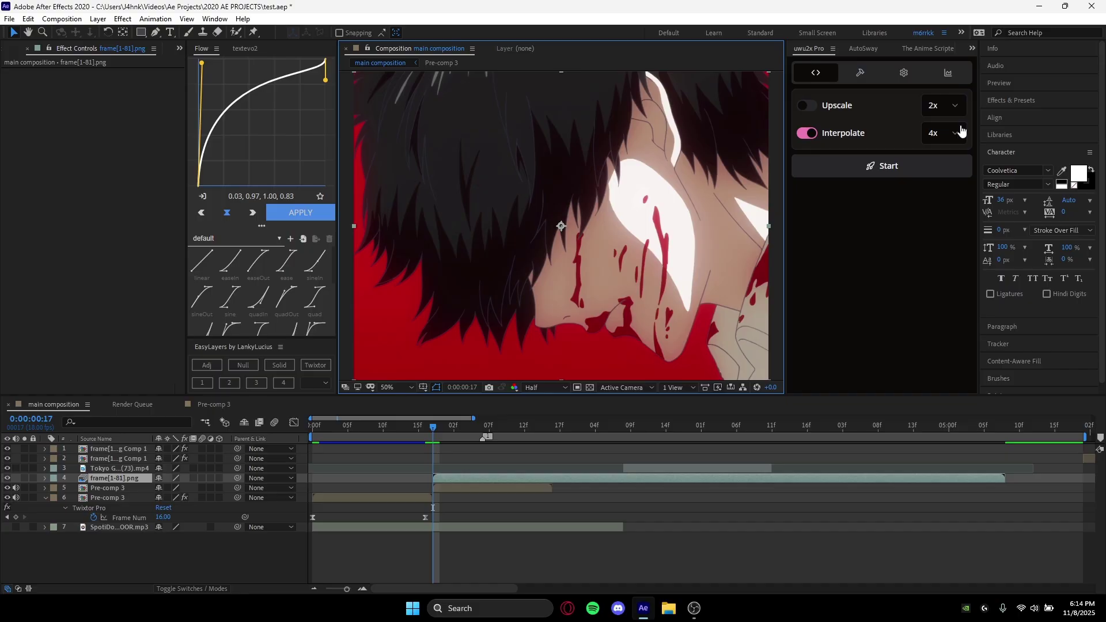
click(945, 137)
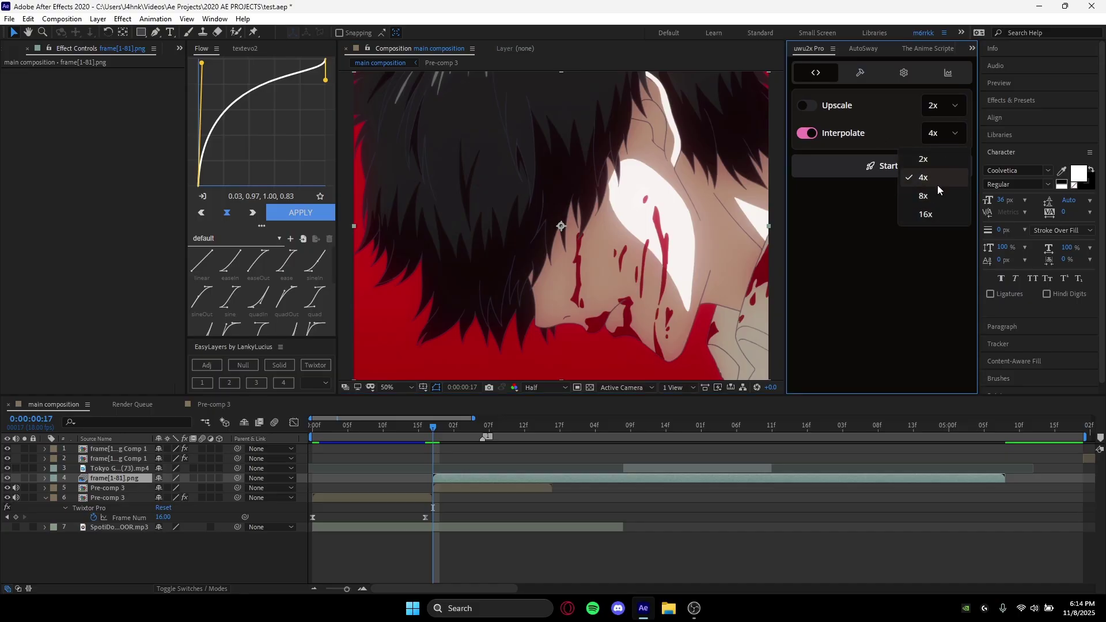
click(832, 320)
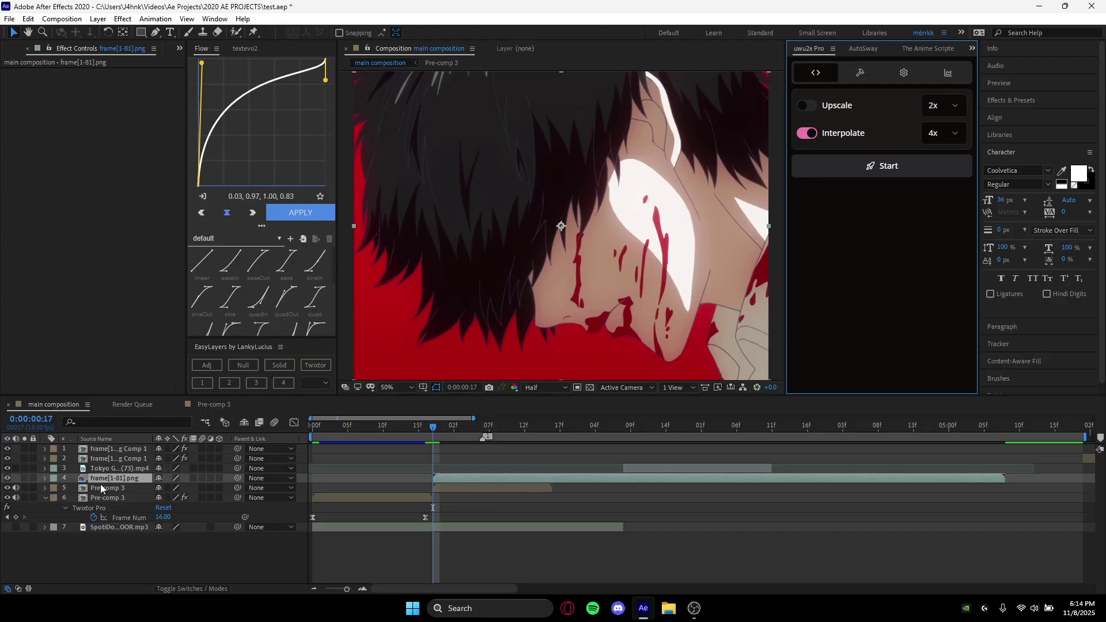
Step: Move the Tokyo Ghoul clip later in the timeline and play back the result
key(minus)
drag(610, 468, 848, 468)
drag(395, 433, 461, 441)
key(space)
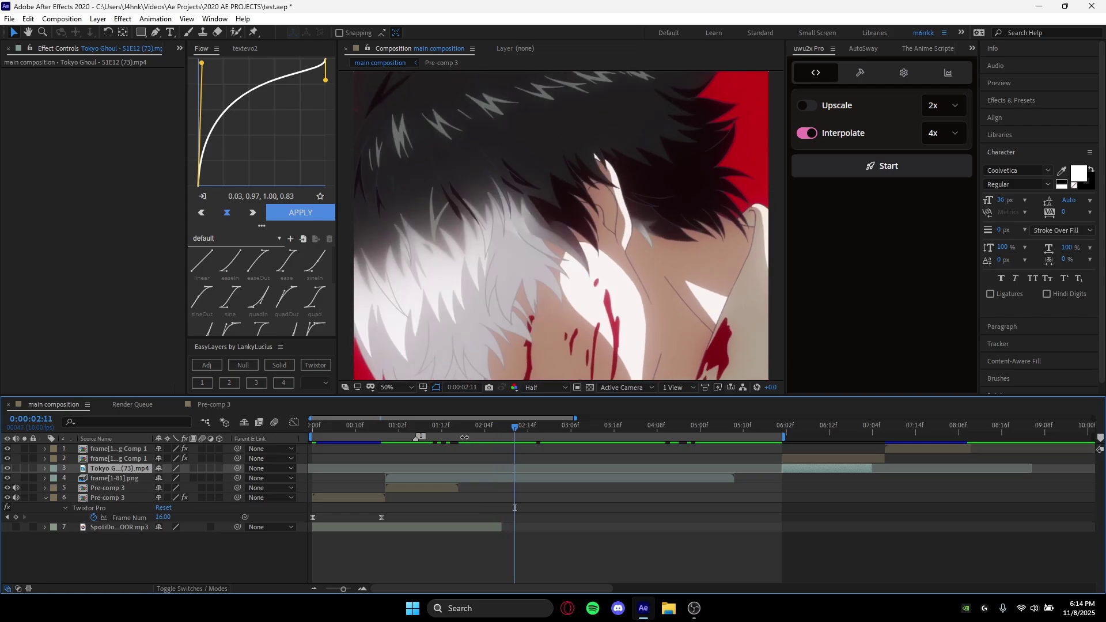
Step: Stop playback at frame 17 and delete the duplicate Pre-comp 3 layer without Twixtor
click(386, 424)
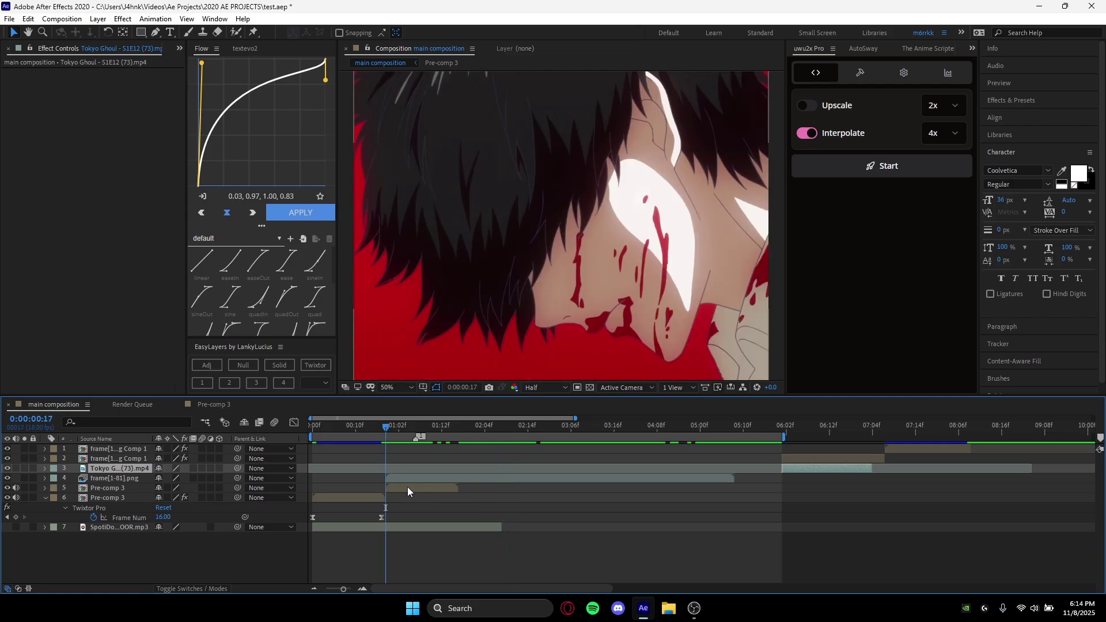
click(410, 487)
key(Delete)
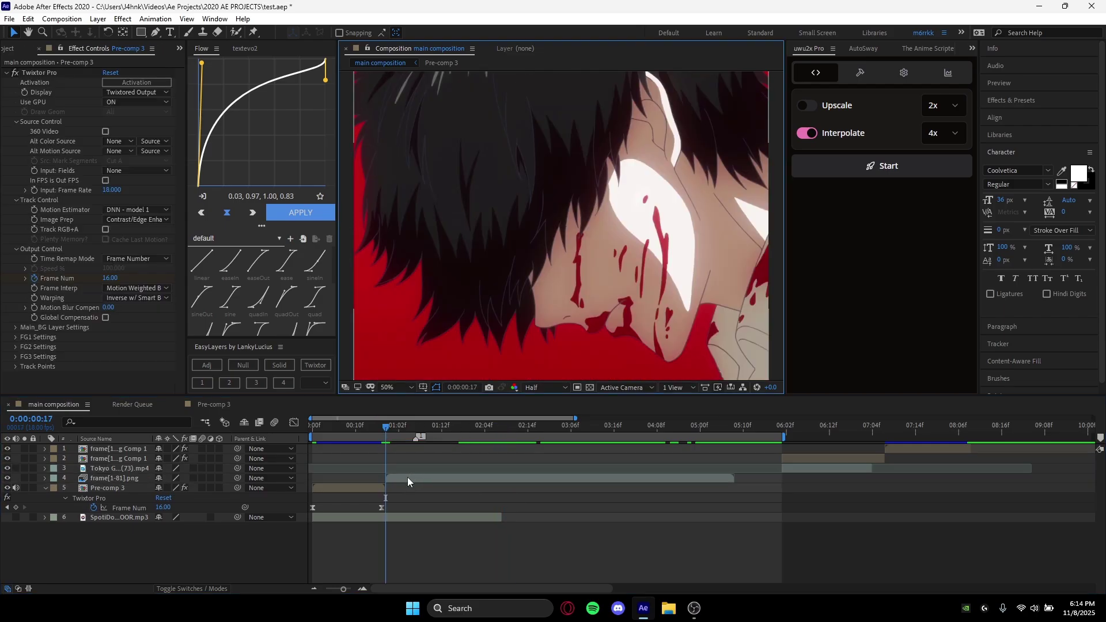
Step: Trim frame[1-81].png: split it at frame 17, drop the first part, start the rest at 17
drag(407, 477, 332, 479)
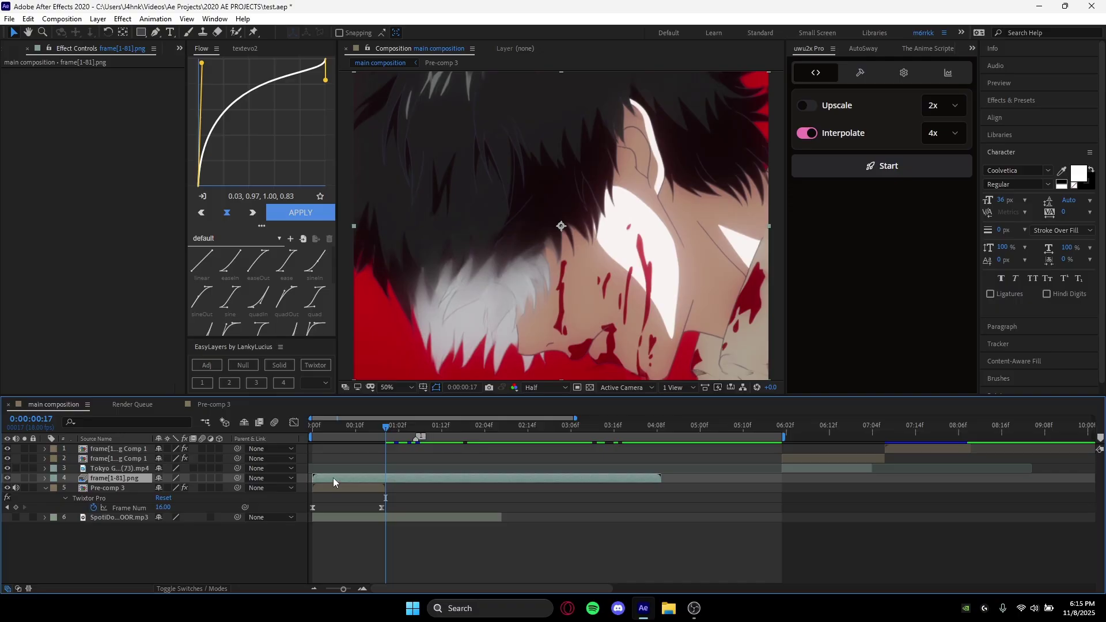
scroll(381, 507, up, 3)
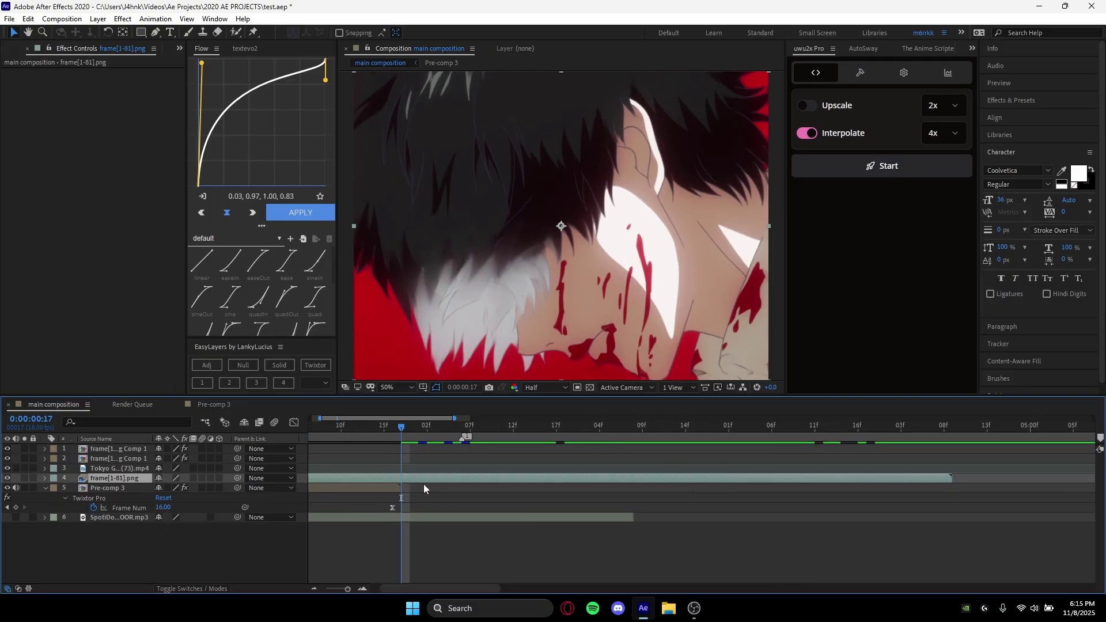
scroll(576, 486, left, 2)
key(ctrl+shift+d)
key(Delete)
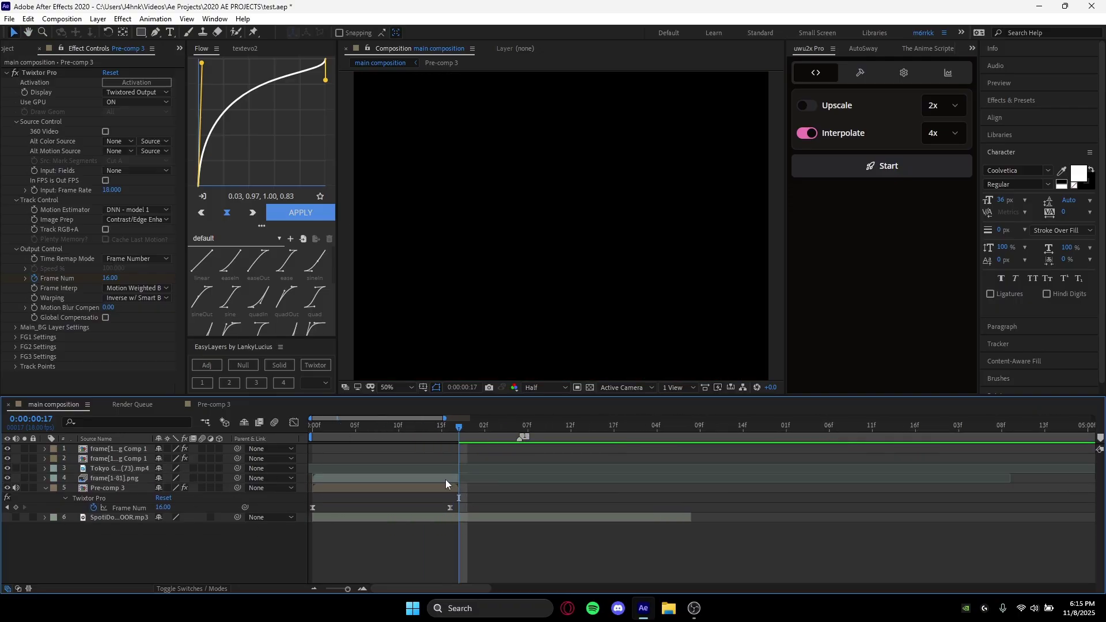
drag(445, 479, 579, 483)
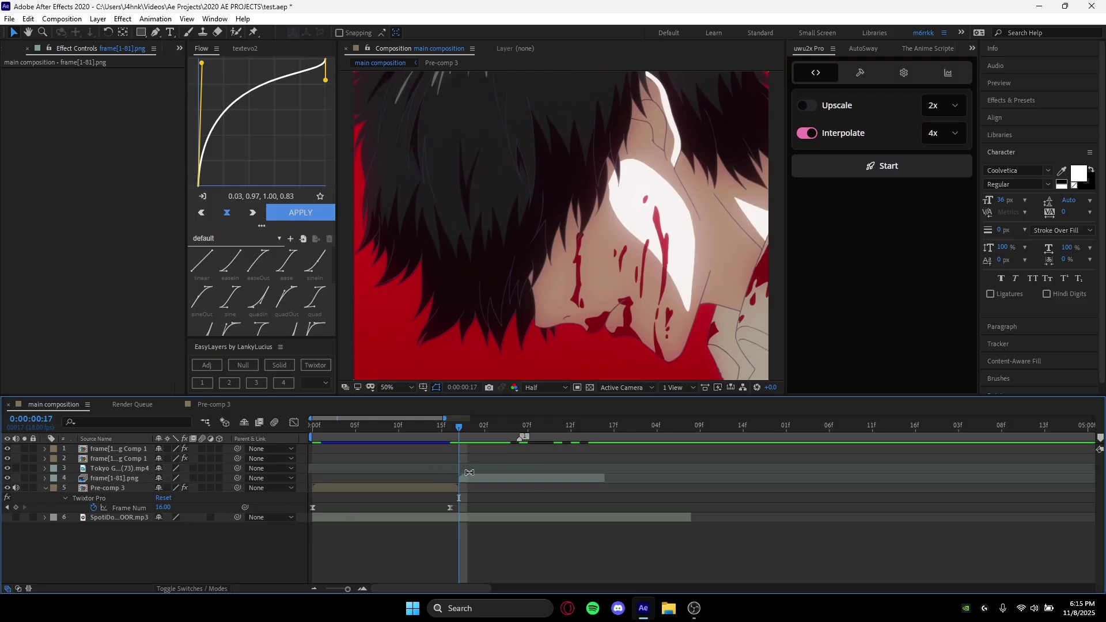
Step: Time-remap frame[1-81].png, end its last keyframe at the layer end, and enable frame blending
key(u)
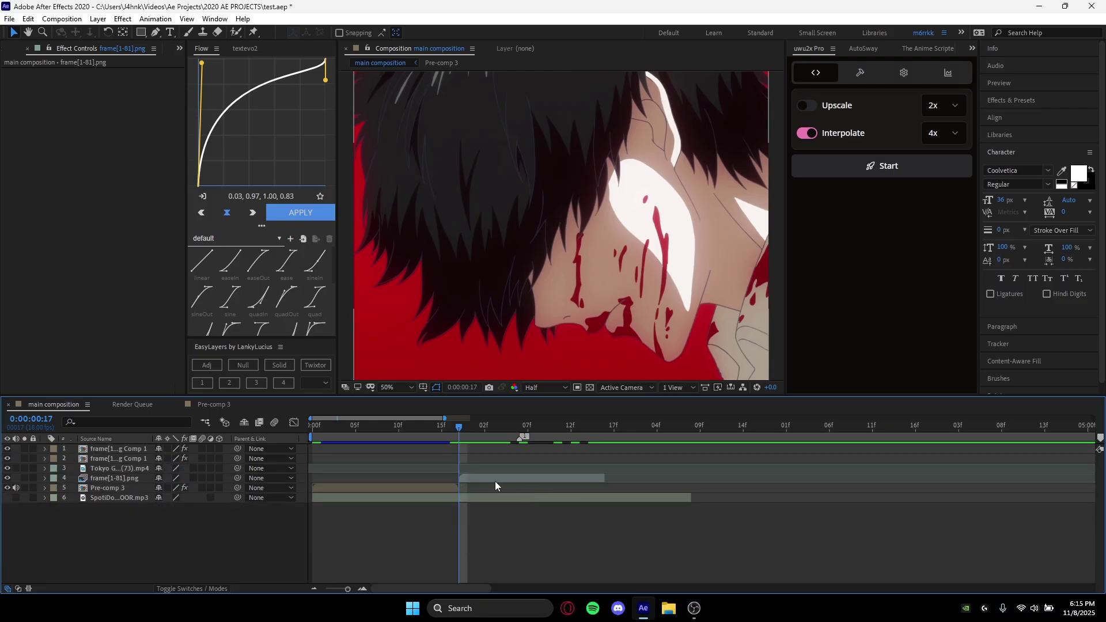
click(494, 481)
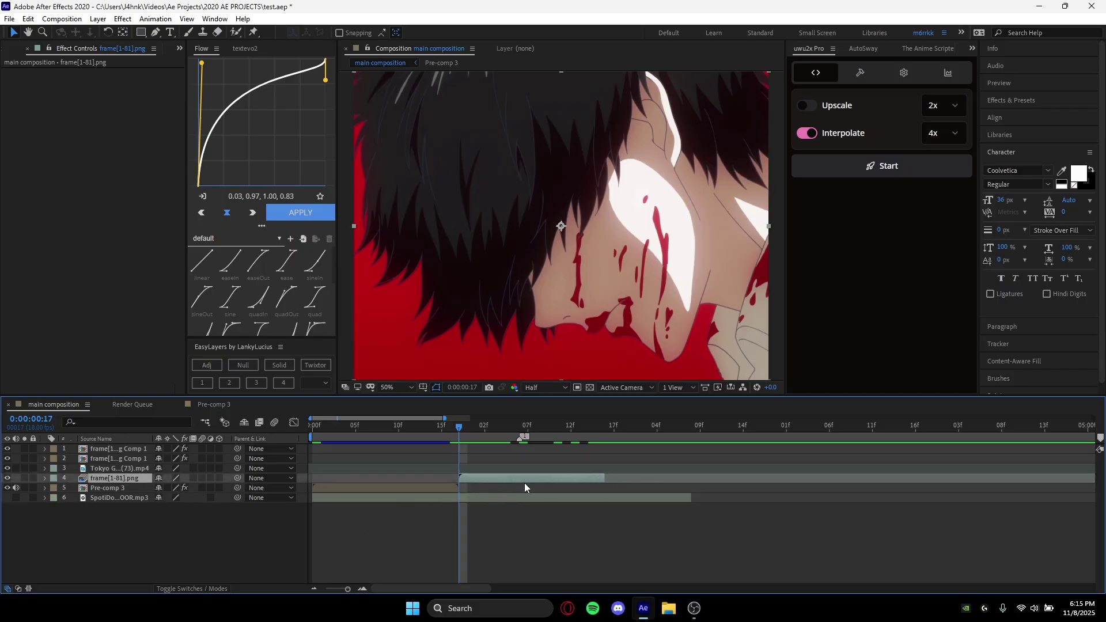
key(ctrl+alt+t)
key(minus)
drag(647, 489, 487, 490)
key(equal)
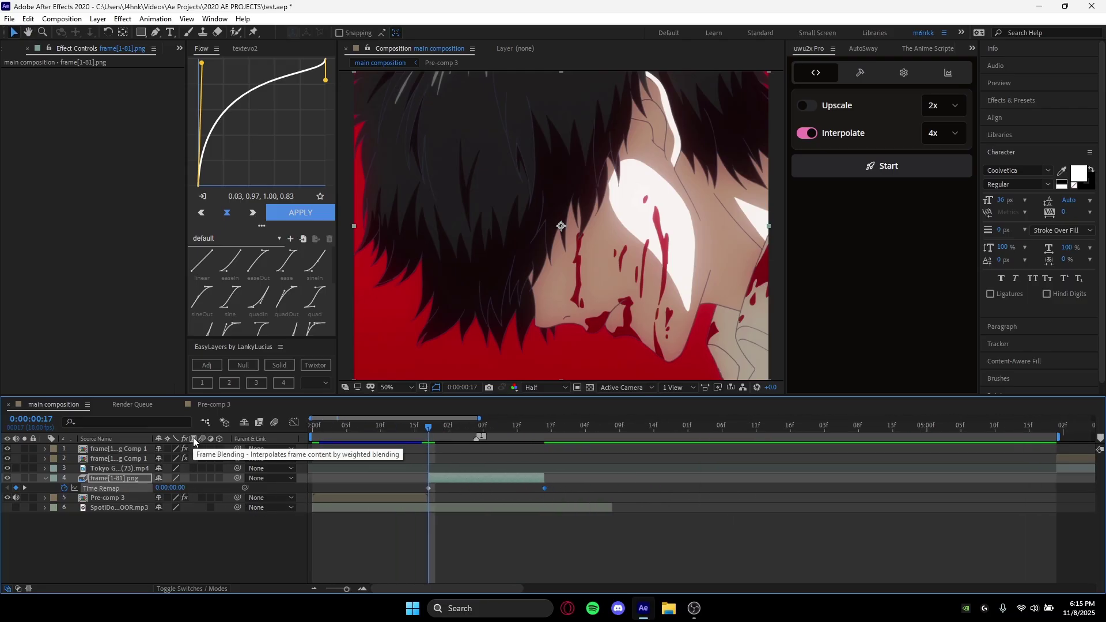
click(193, 478)
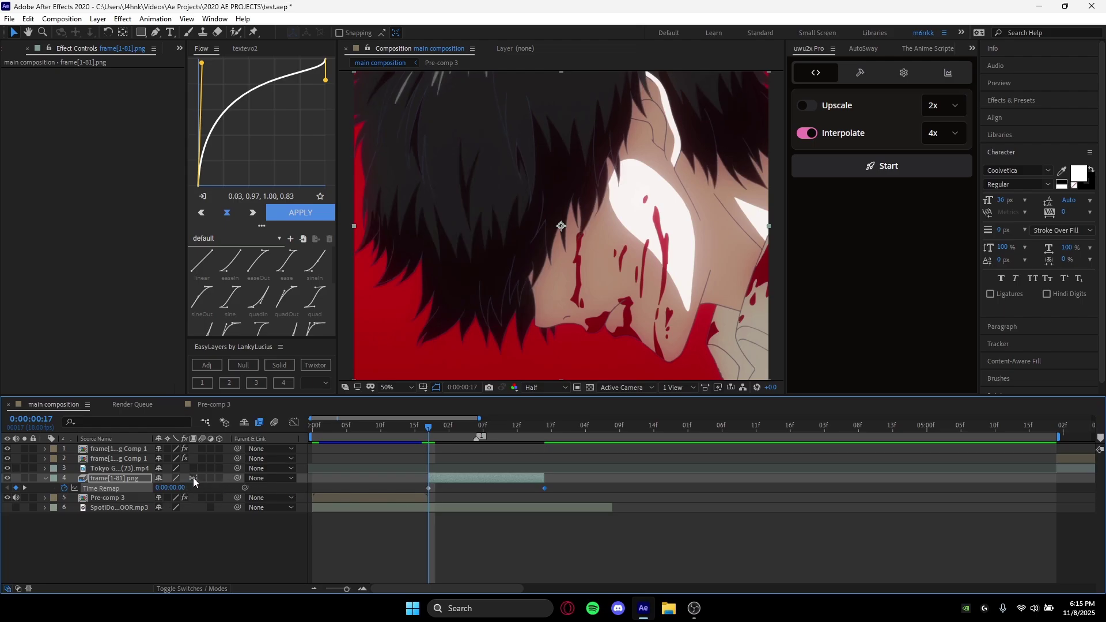
Step: Copy the ease from Pre-comp 3's Frame Num keyframes onto the Time Remap keyframes
click(396, 499)
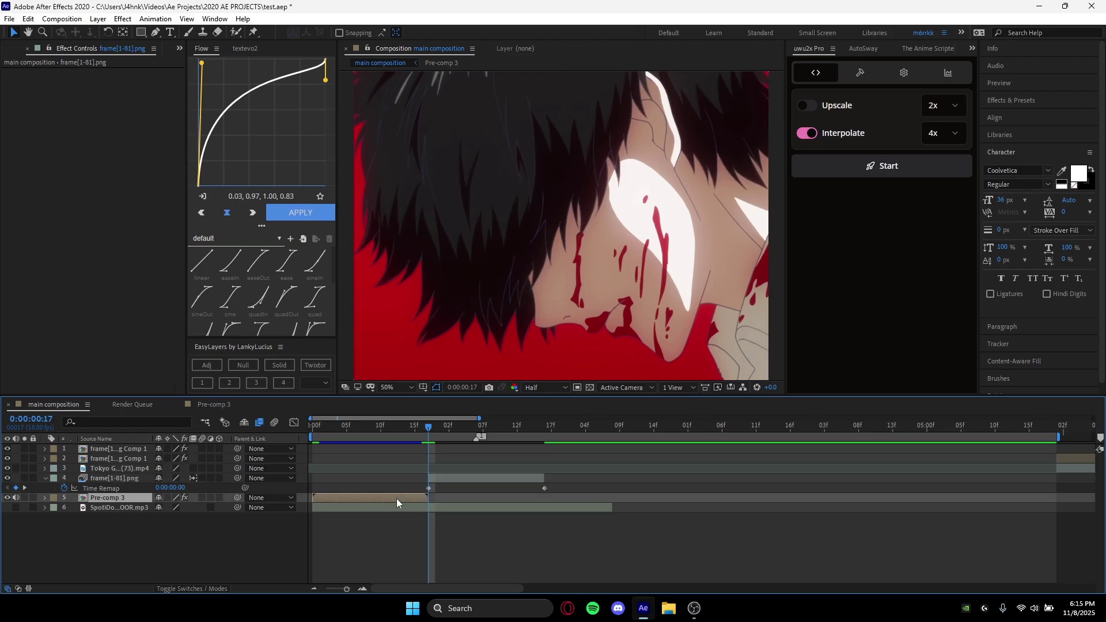
key(u)
drag(423, 517, 308, 523)
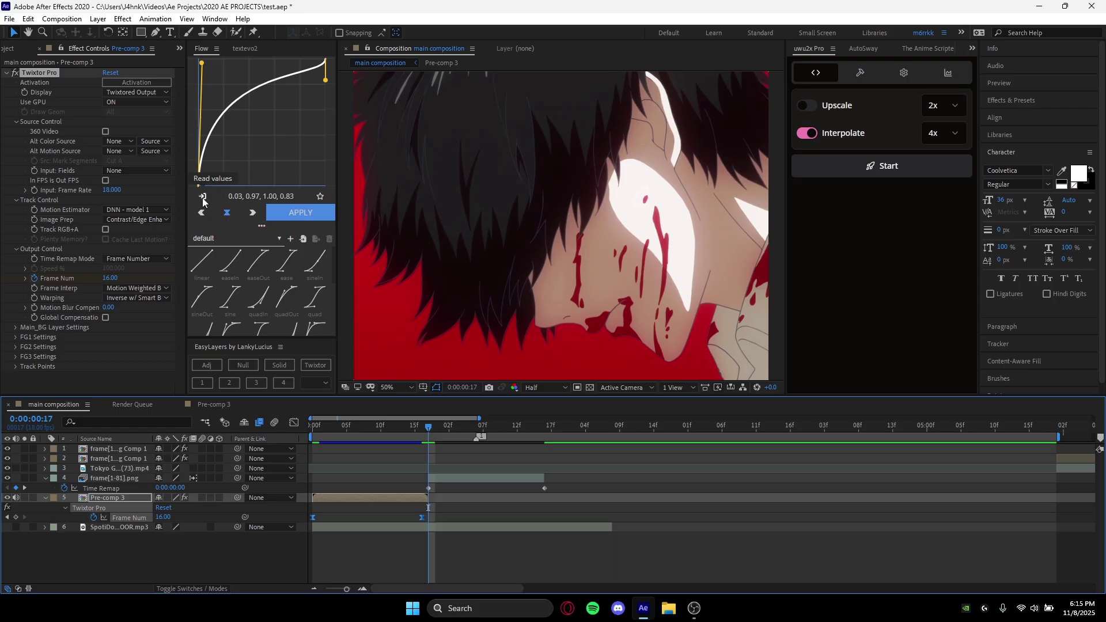
click(429, 489)
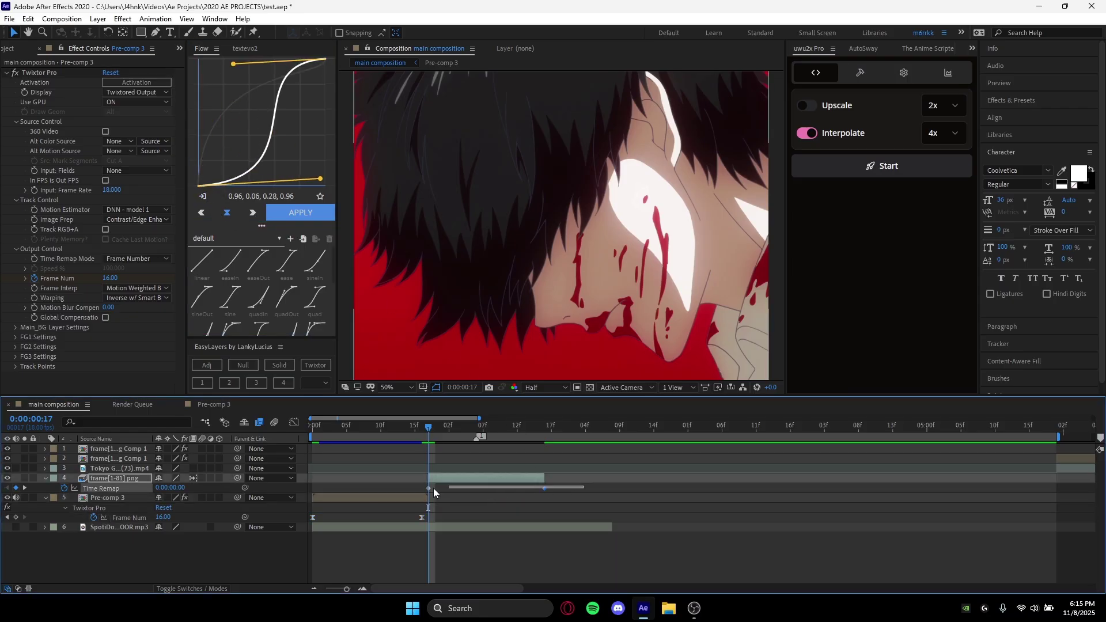
click(309, 213)
drag(428, 426, 260, 450)
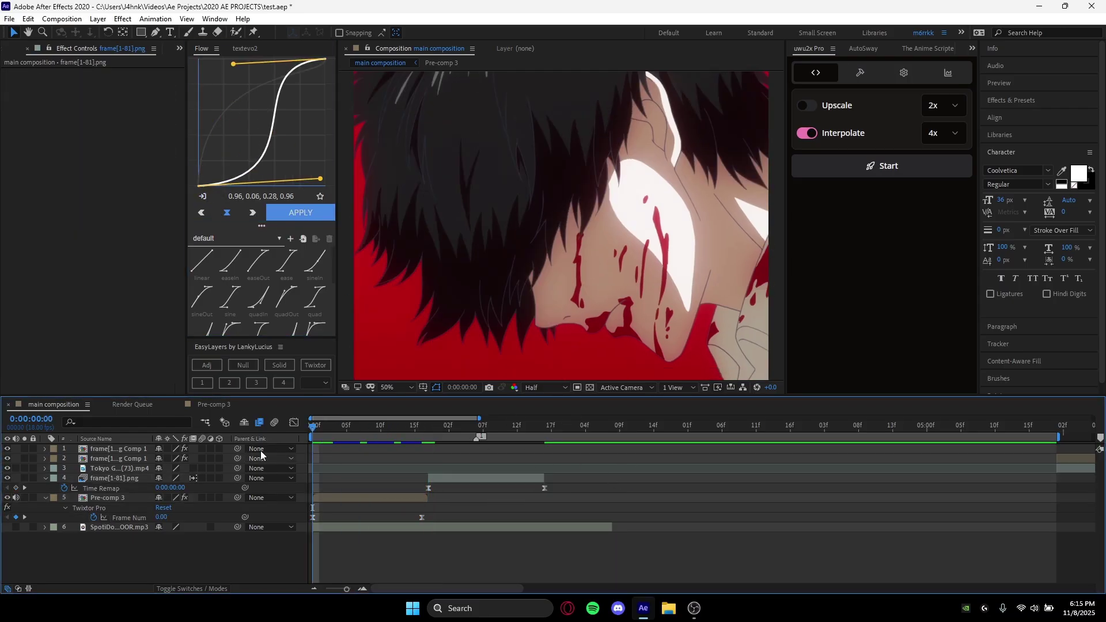
key(space)
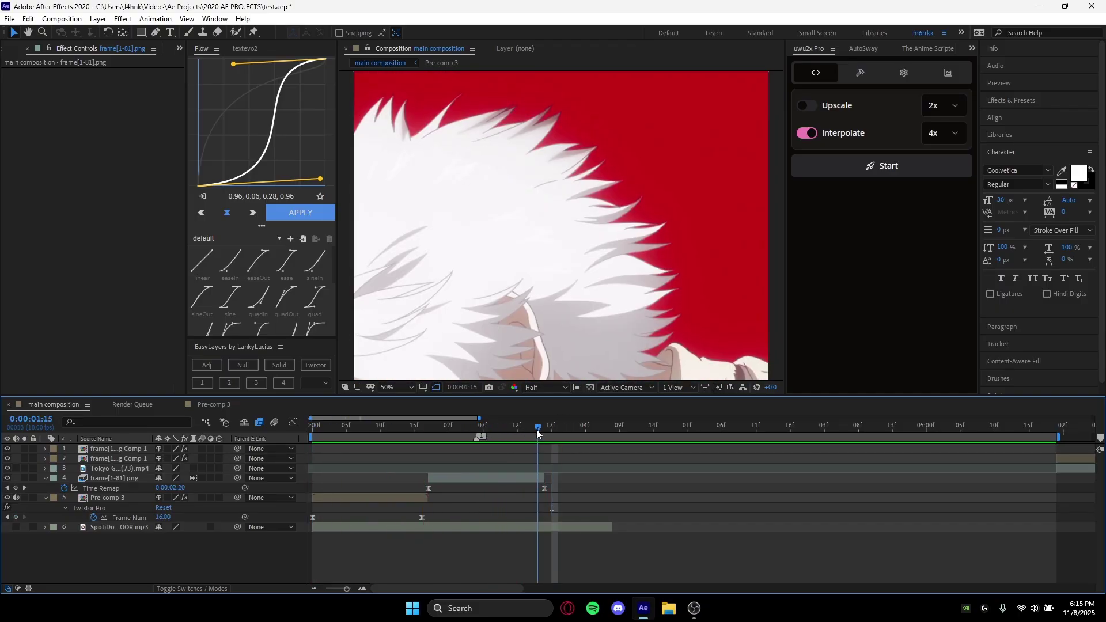
key(ctrl+grave)
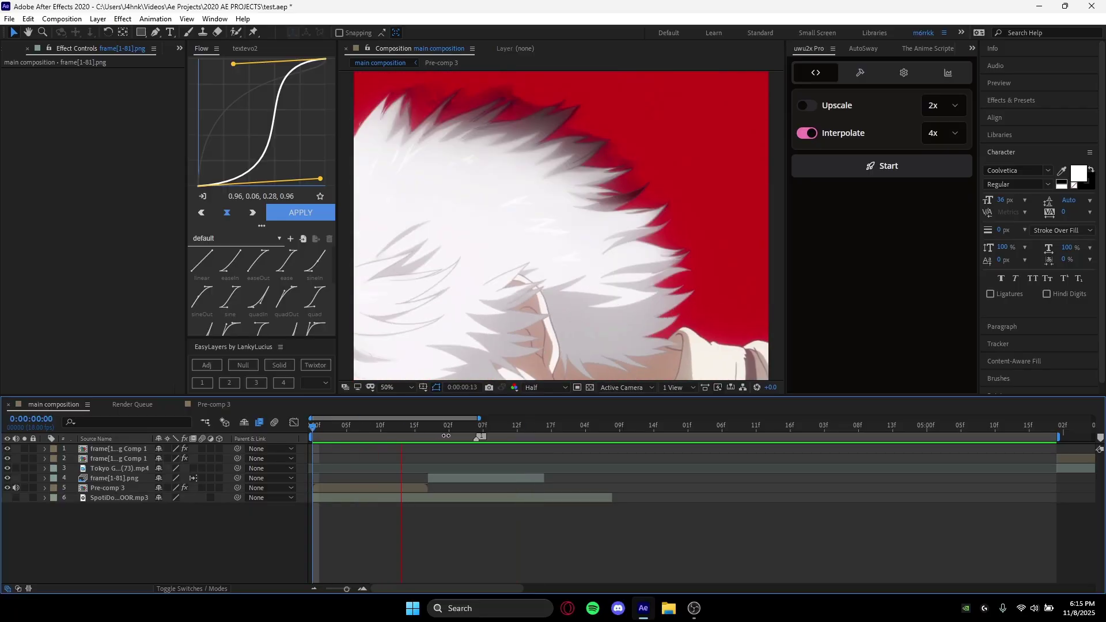
drag(443, 426, 254, 451)
key(space)
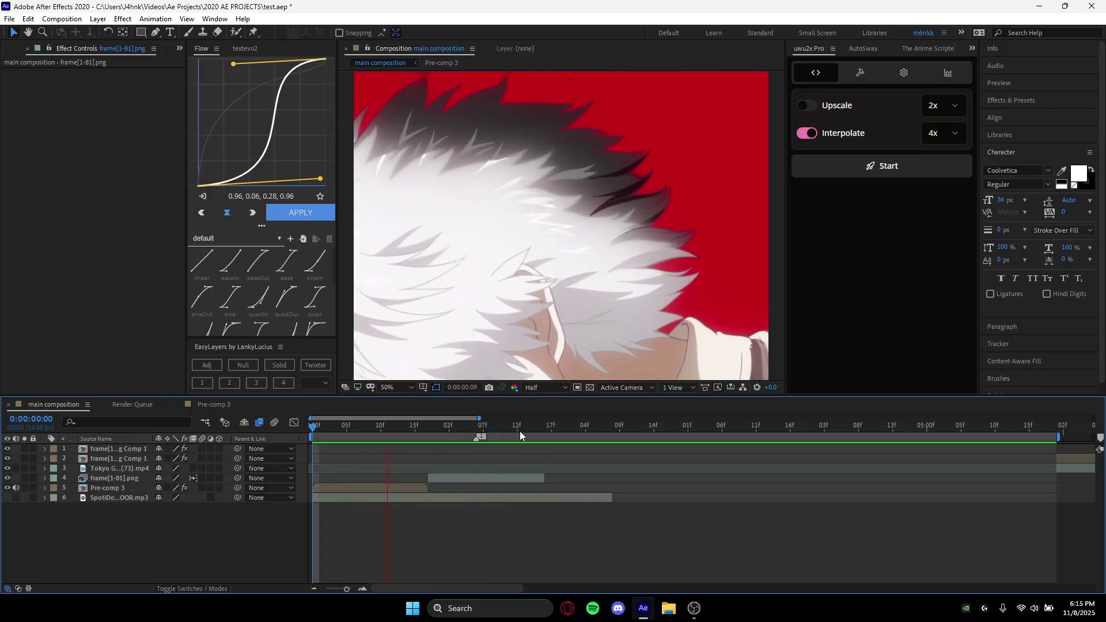
Step: Delete the frame[1-81].png, Pre-comp 3 and Tokyo Ghoul clip layers
click(489, 479)
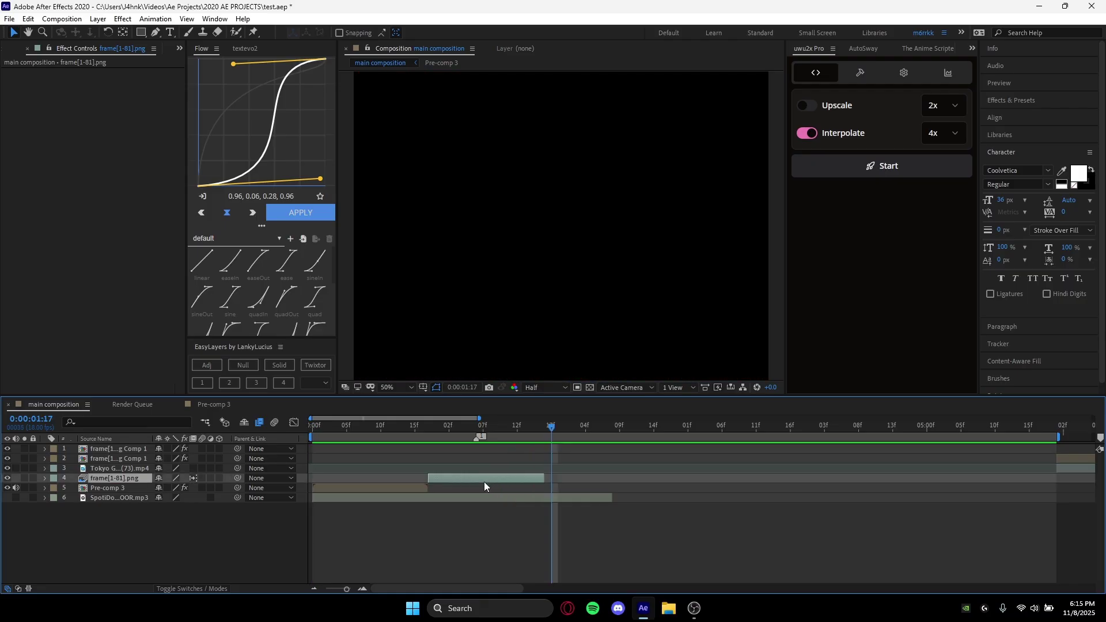
scroll(514, 476, down, 2)
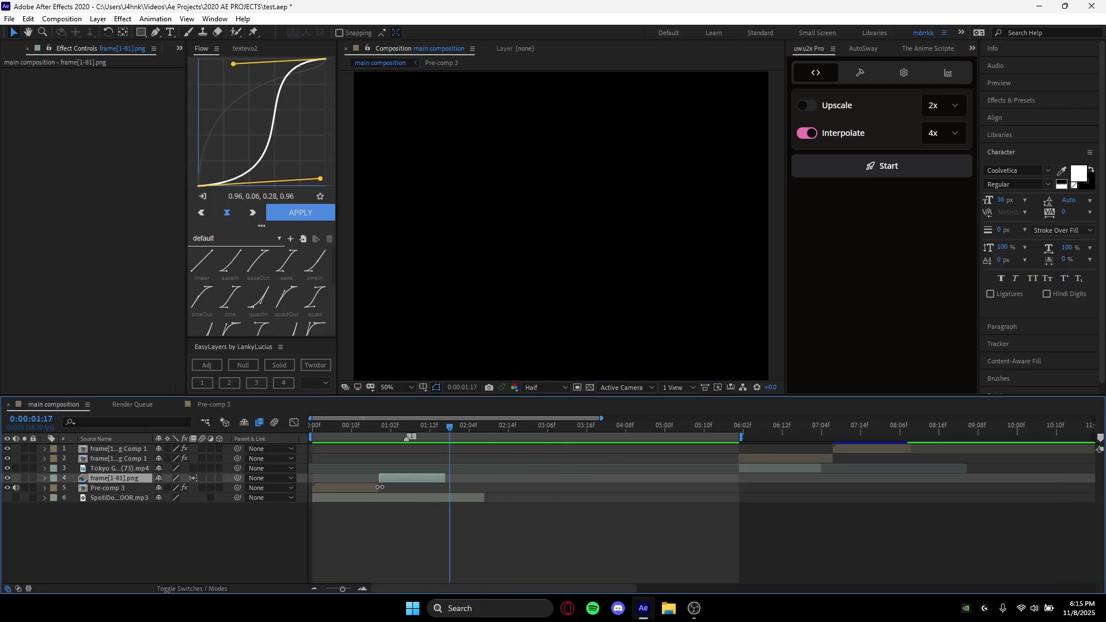
key(Delete)
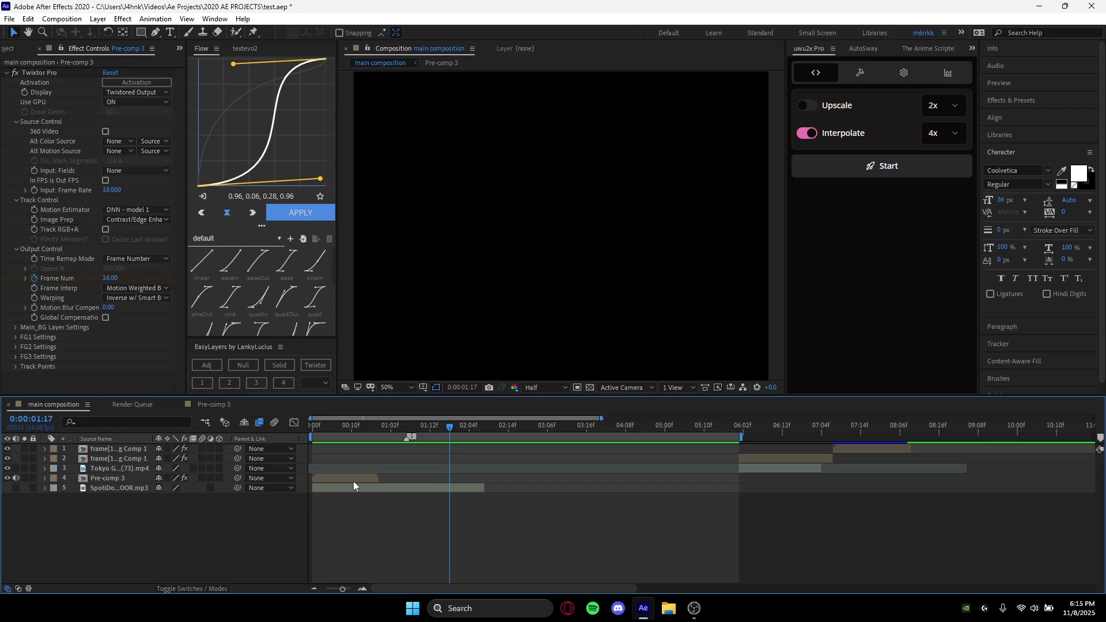
click(350, 476)
key(Delete)
click(794, 468)
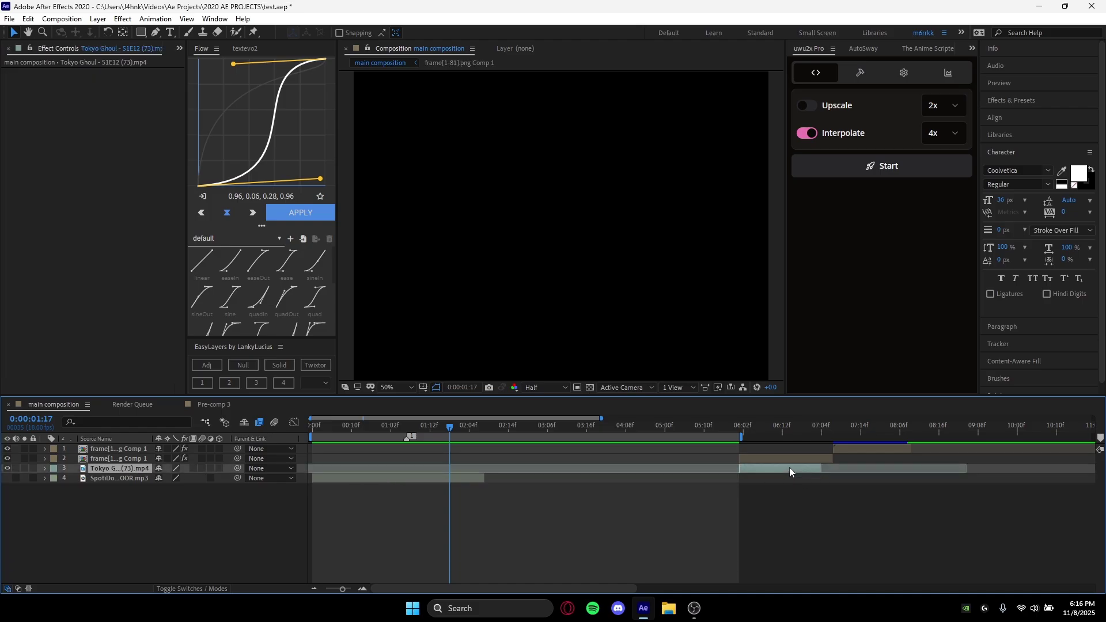
key(Delete)
Step: Slide both frame[1-81].png Comp 1 layers to 0:00 and preview from the start
click(809, 459)
ctrl+click(845, 448)
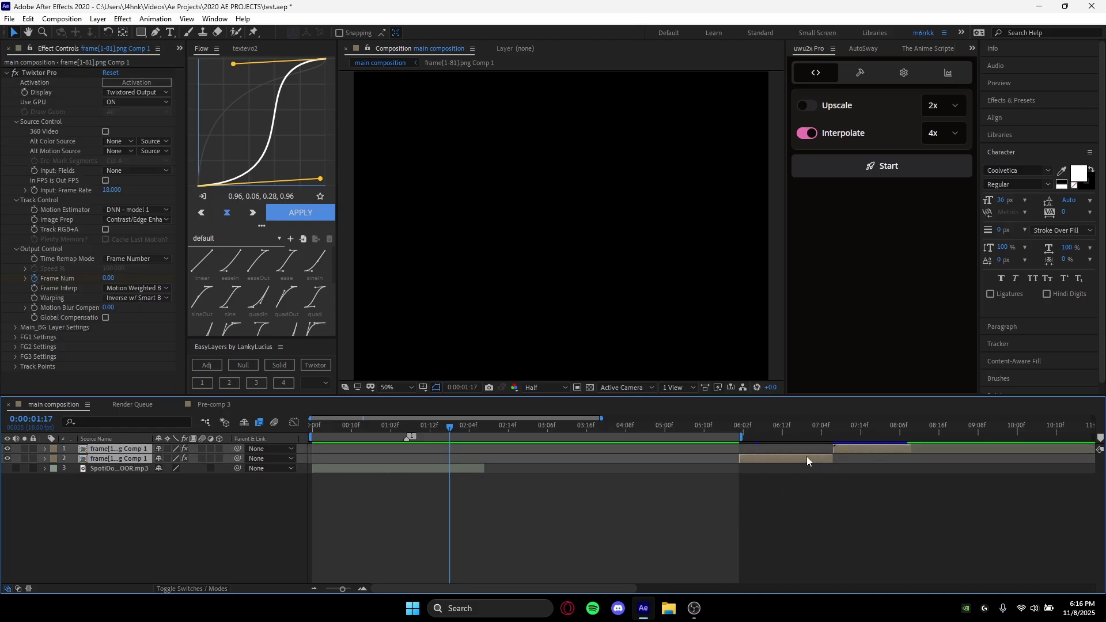
drag(798, 458, 367, 466)
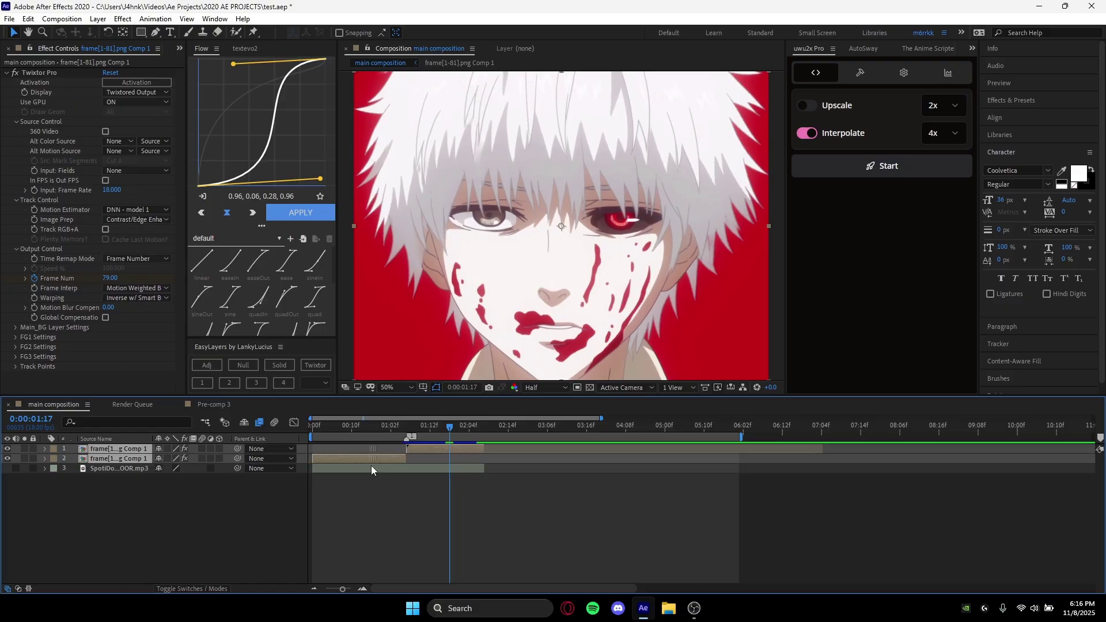
click(333, 428)
drag(333, 427, 313, 444)
click(440, 505)
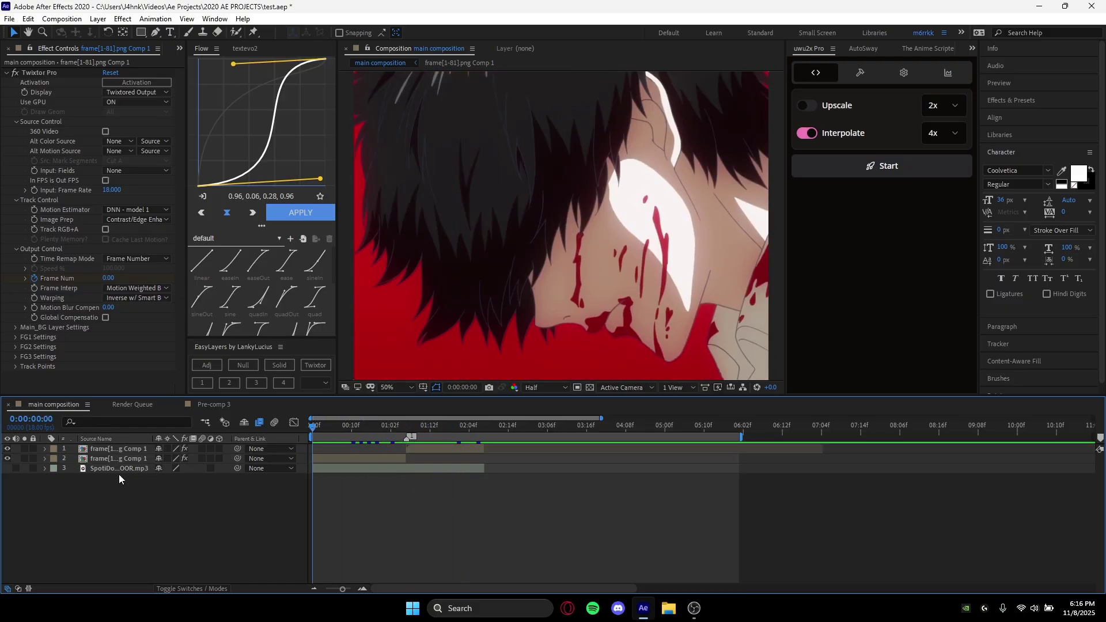
click(422, 465)
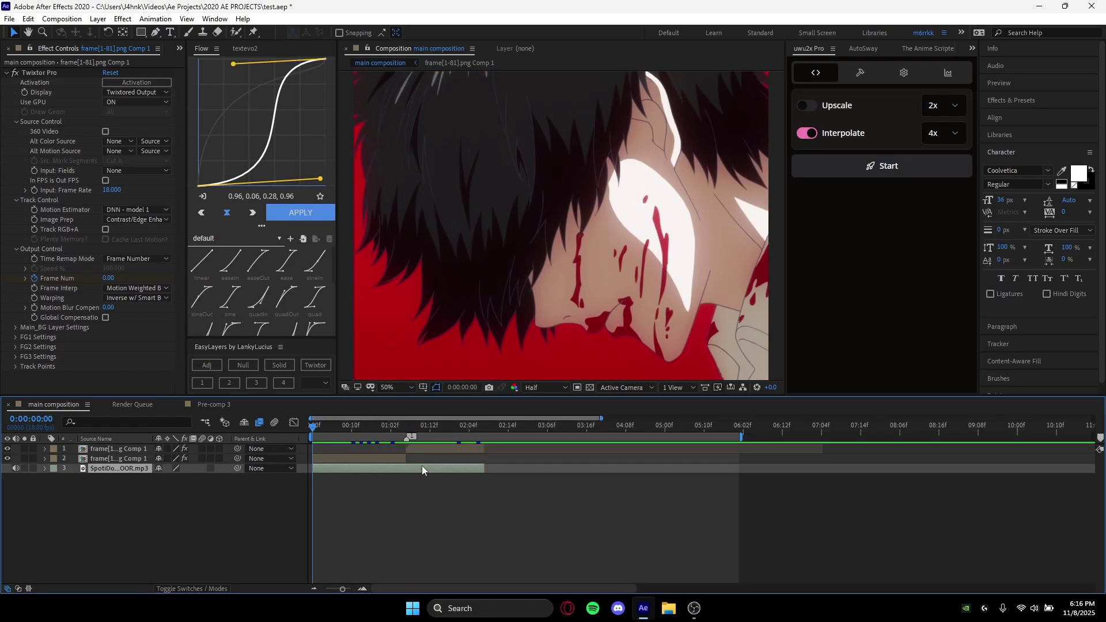
click(409, 495)
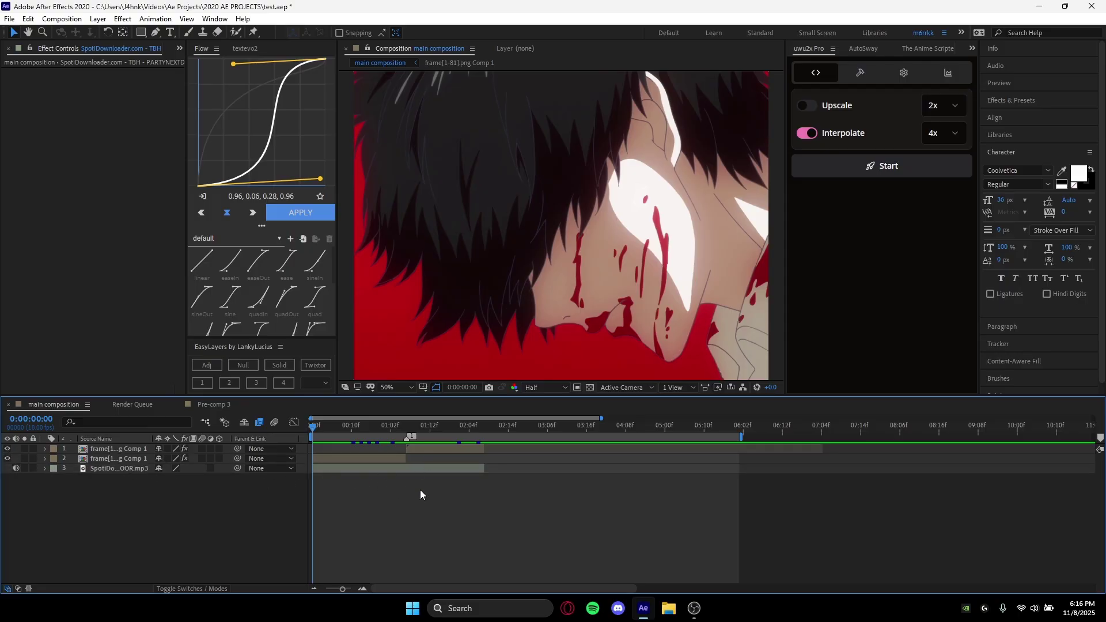
key(space)
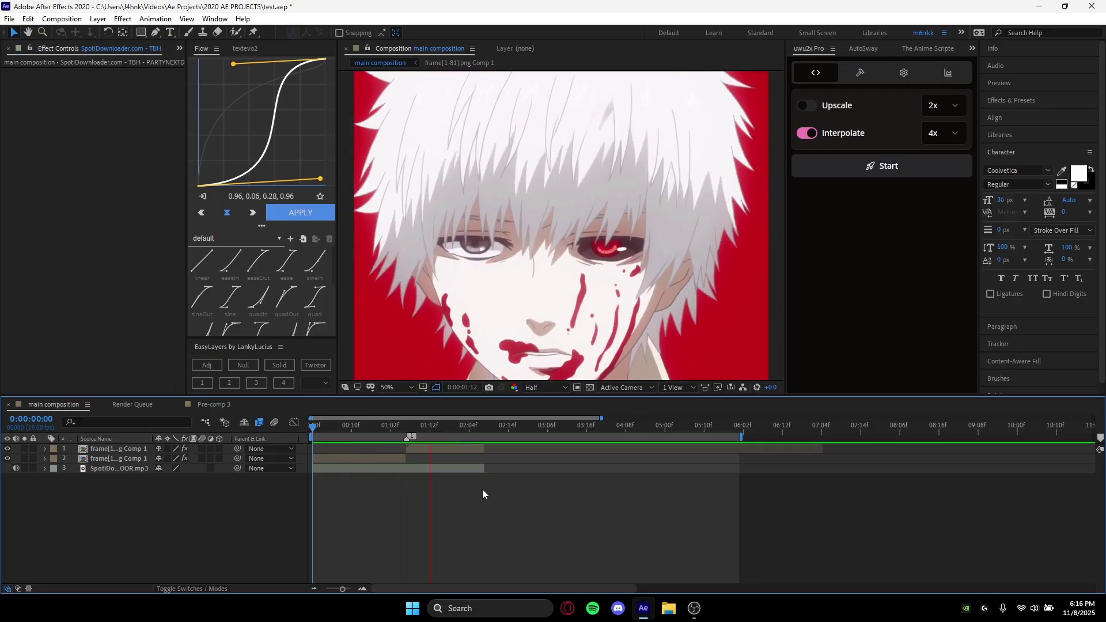
drag(449, 429, 406, 434)
click(416, 447)
key(u)
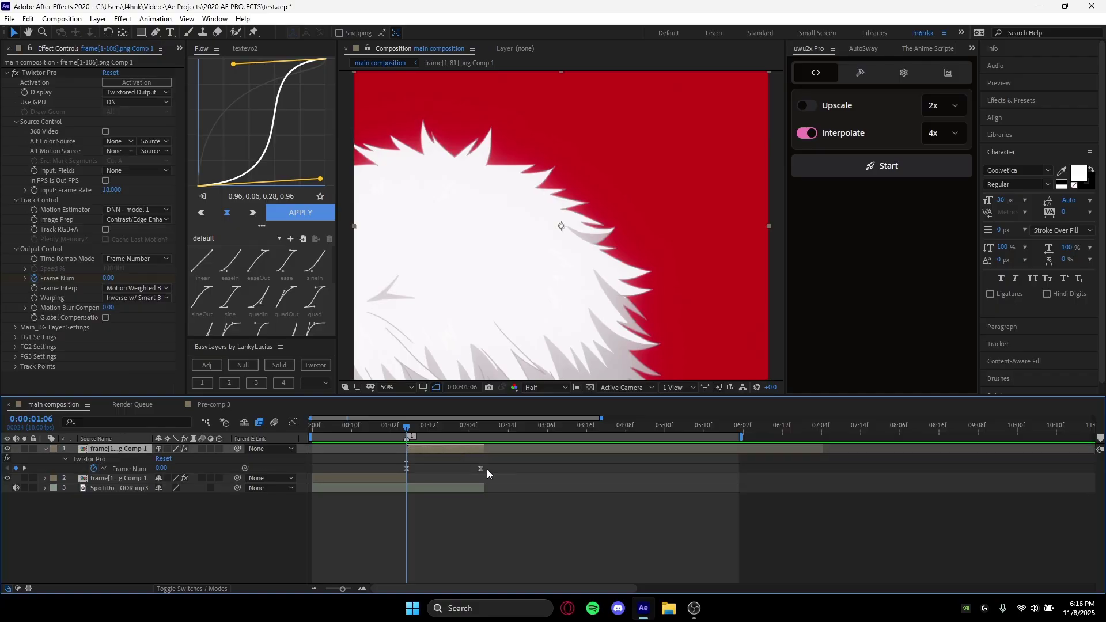
drag(487, 474, 402, 471)
click(294, 422)
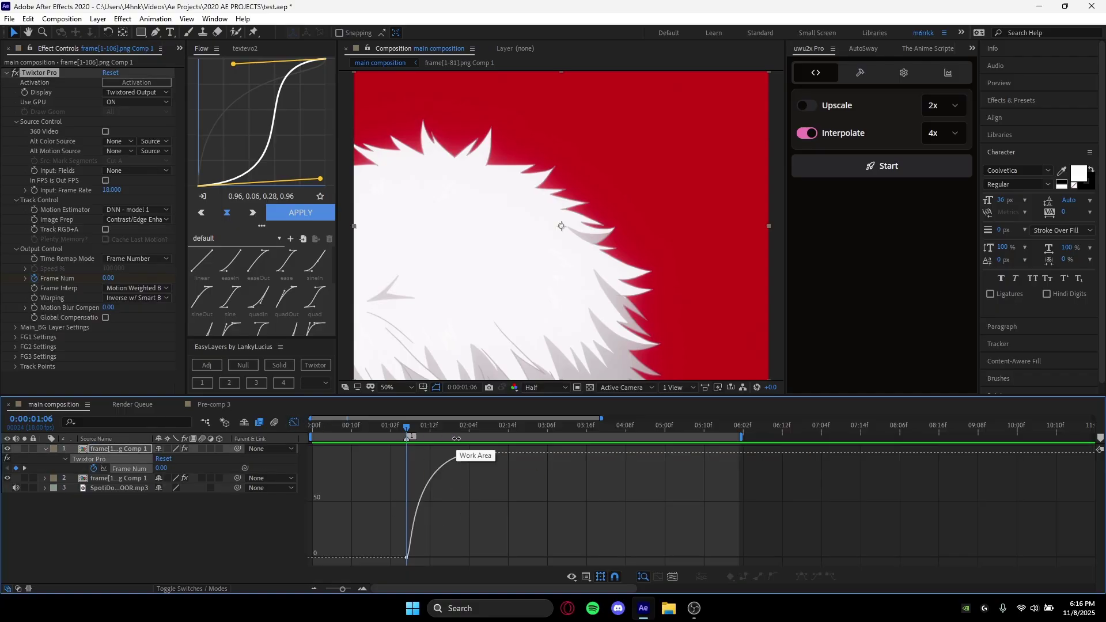
key(space)
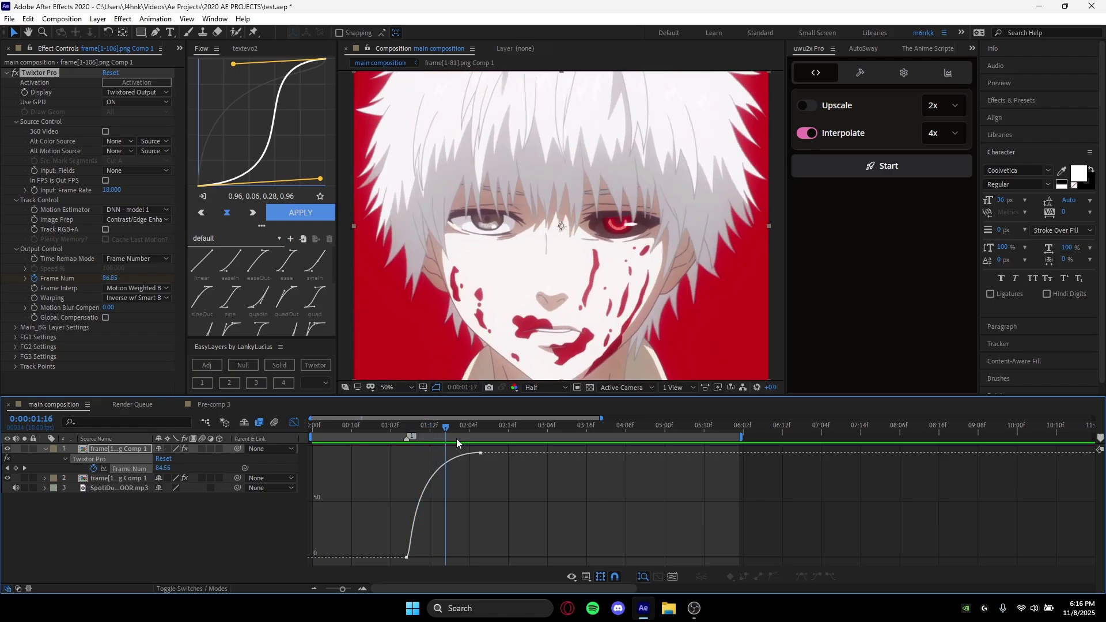
click(292, 423)
click(452, 511)
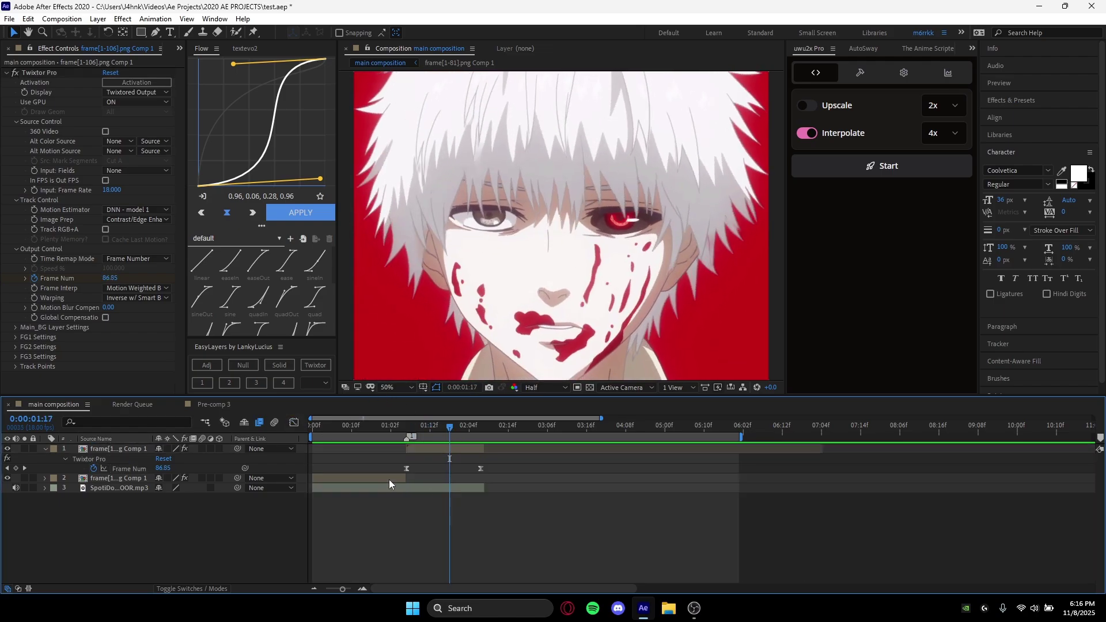
click(390, 479)
key(u)
click(295, 510)
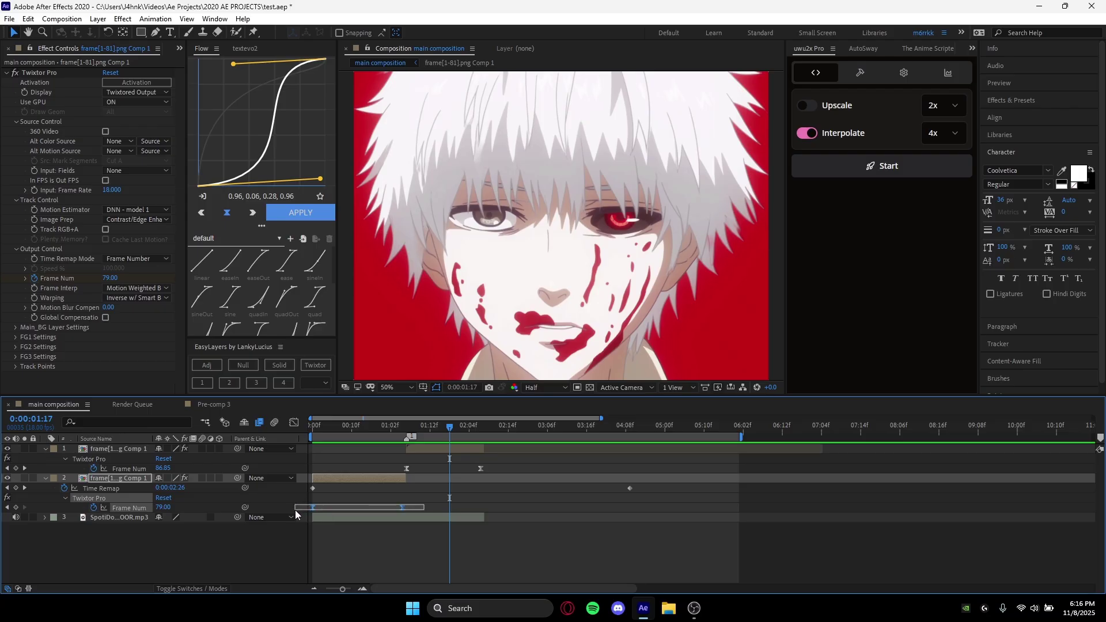
click(293, 423)
drag(403, 431, 227, 465)
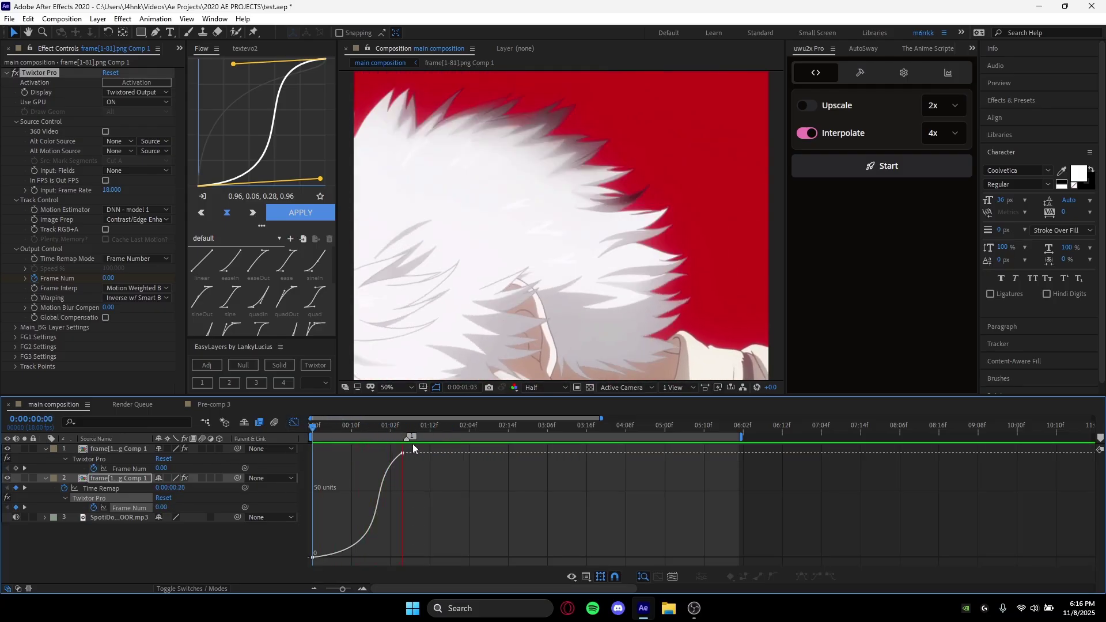
click(293, 422)
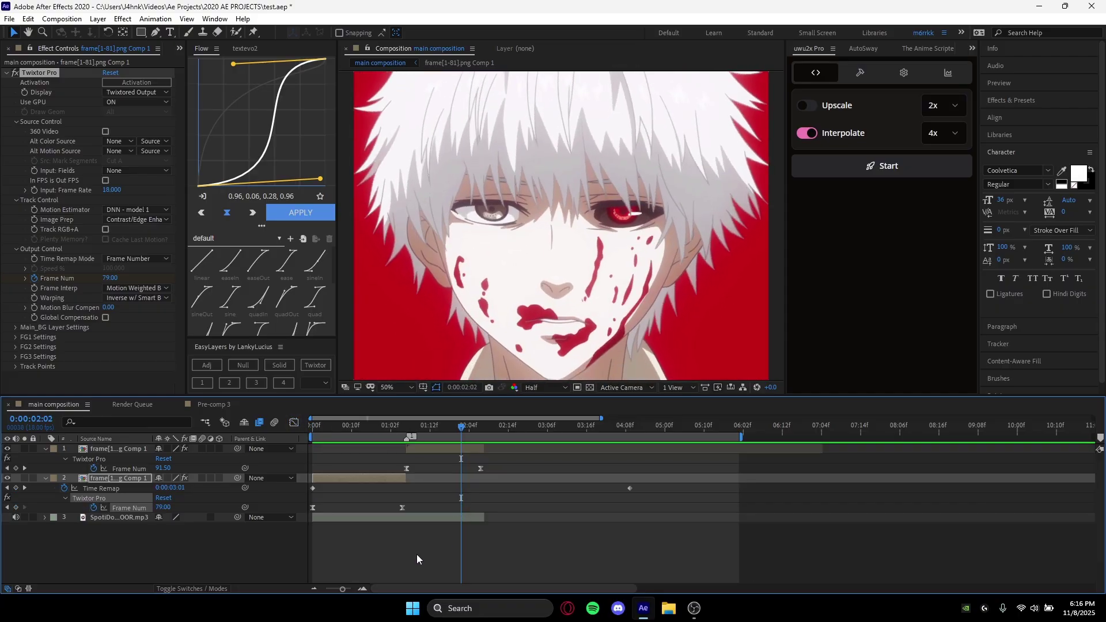
click(395, 426)
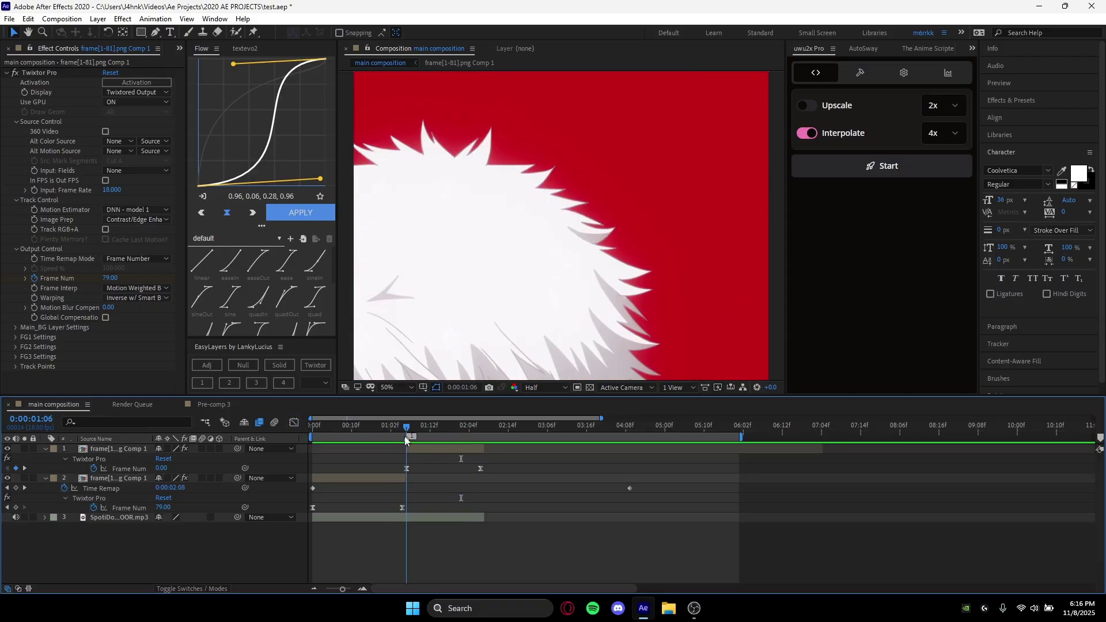
click(362, 426)
drag(343, 441, 406, 441)
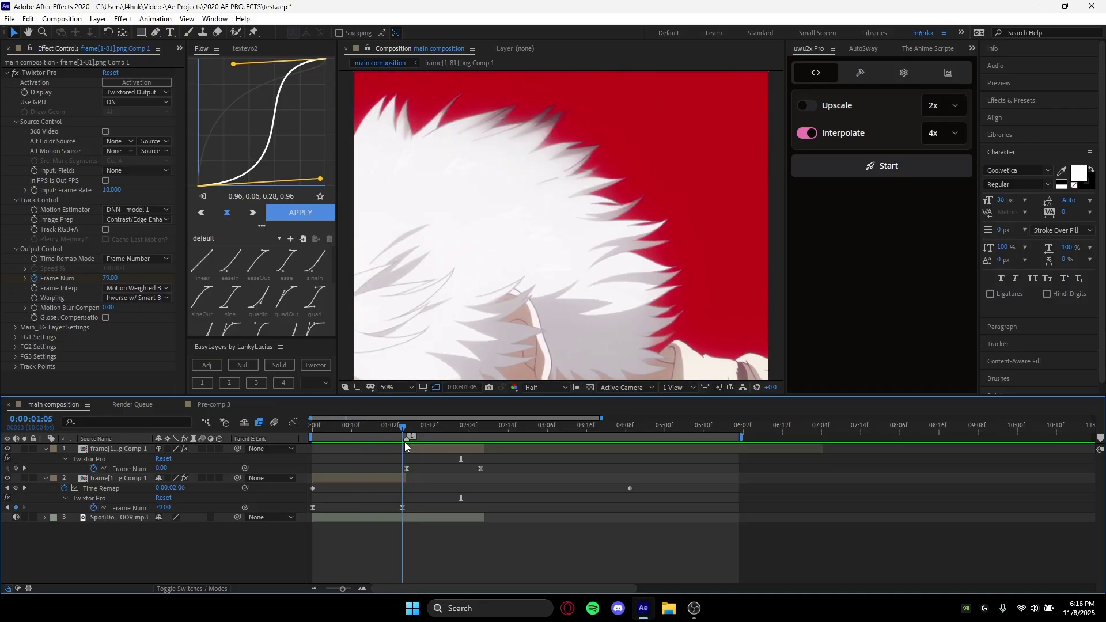
drag(486, 477, 399, 472)
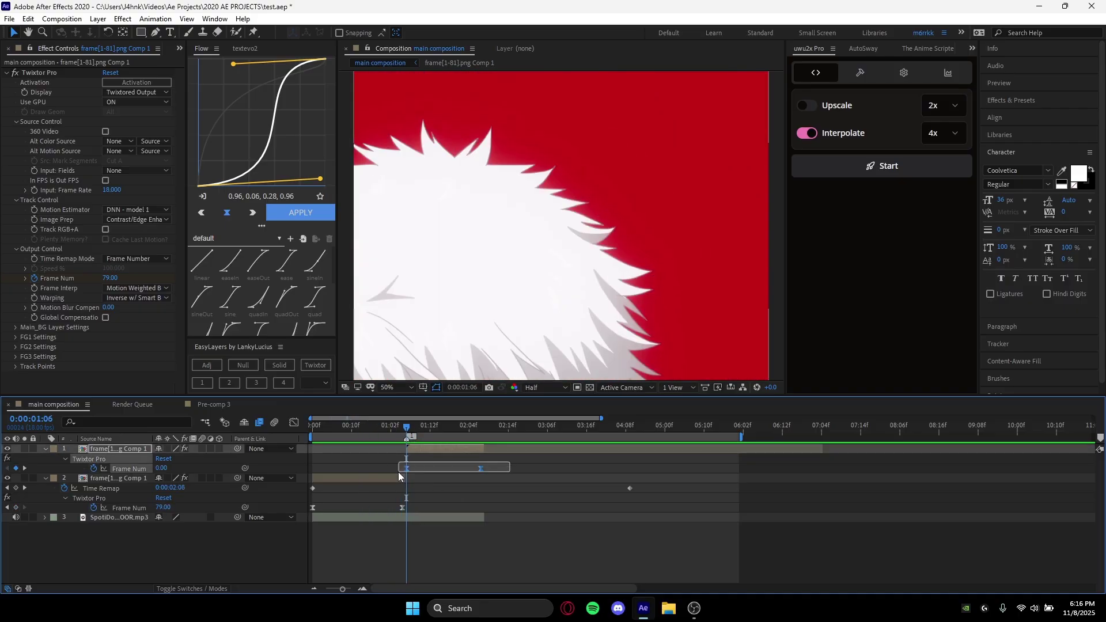
click(294, 422)
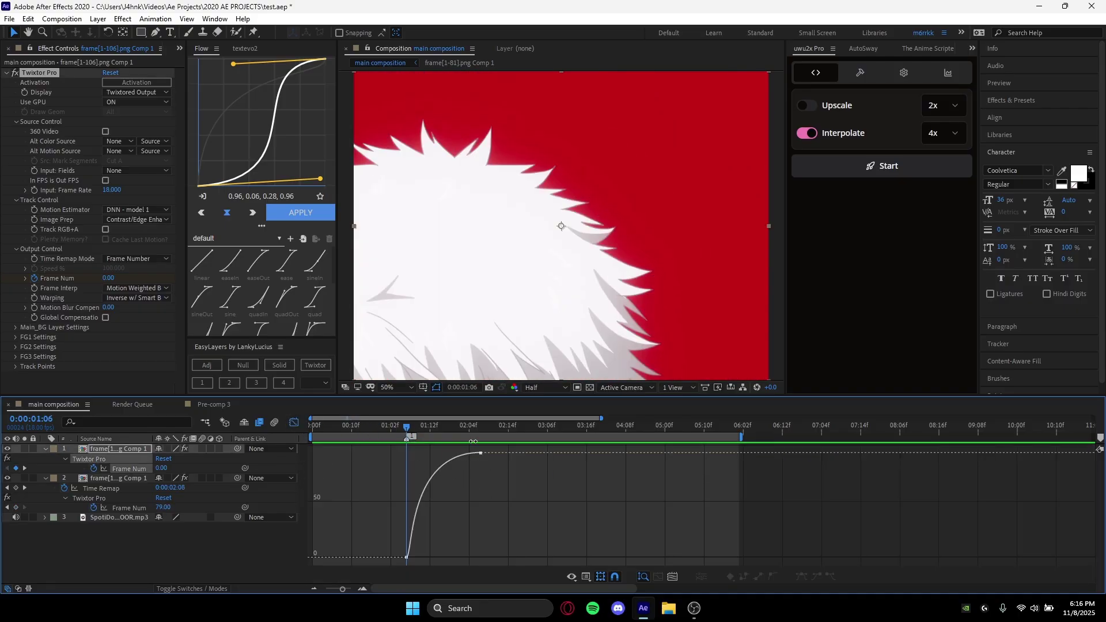
Step: Collapse the layer properties, end the work area at 0:00:02:07, and preview from the start
click(295, 423)
key(u)
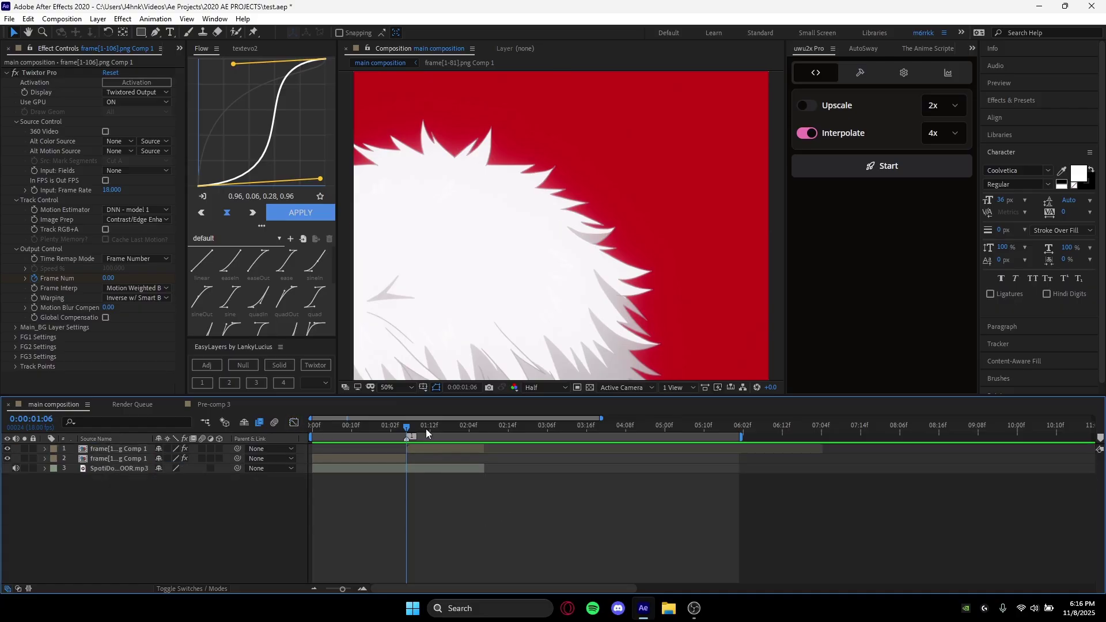
key(Home)
drag(314, 430, 479, 430)
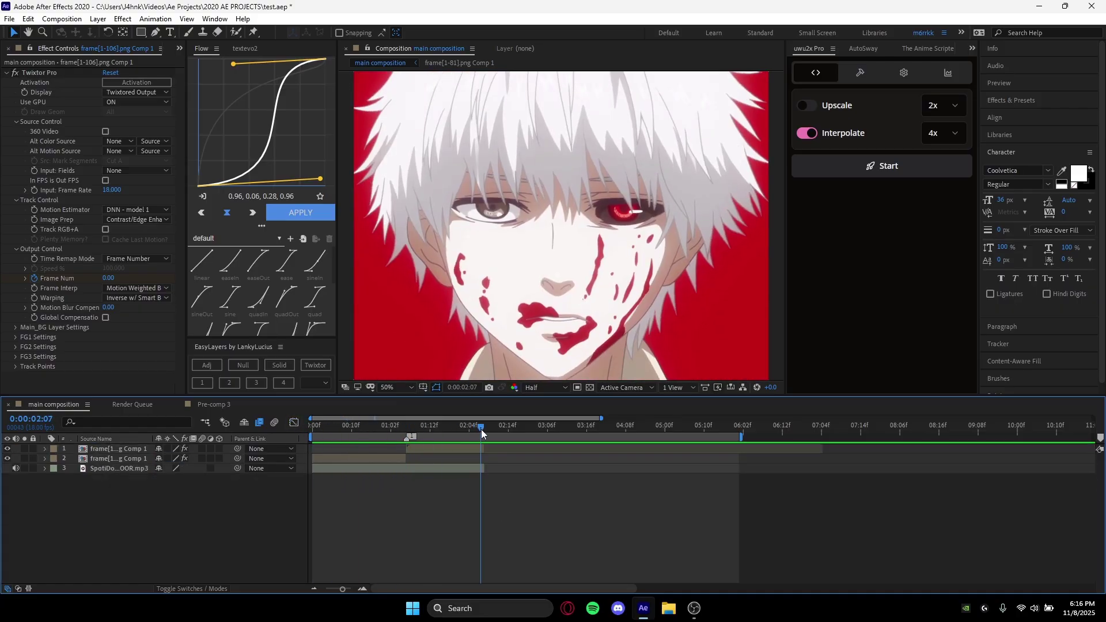
key(n)
key(Home)
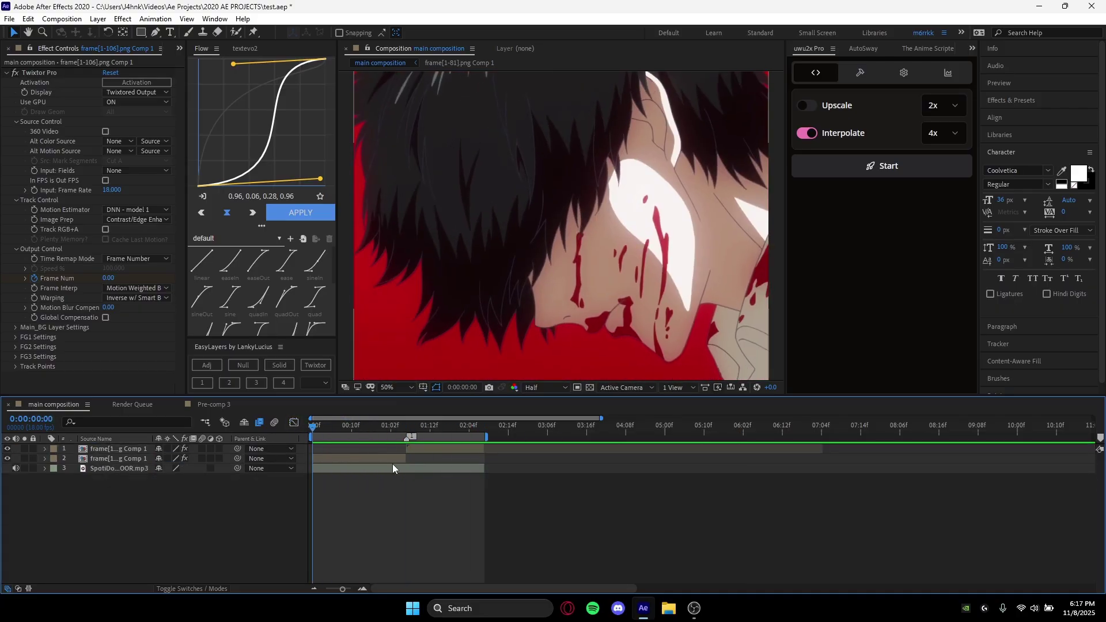
key(space)
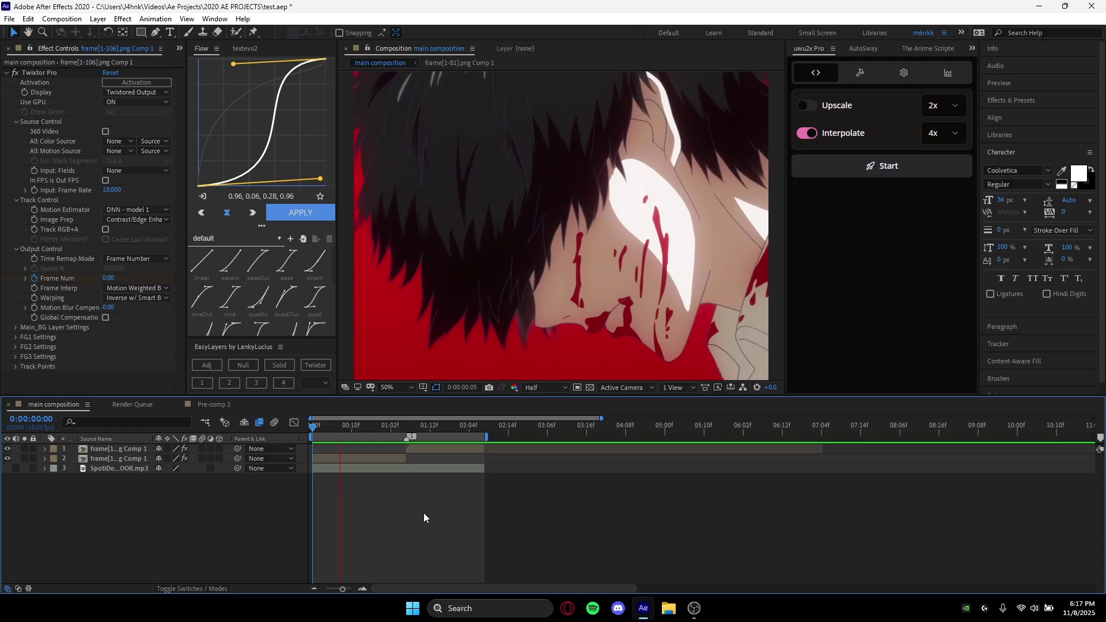